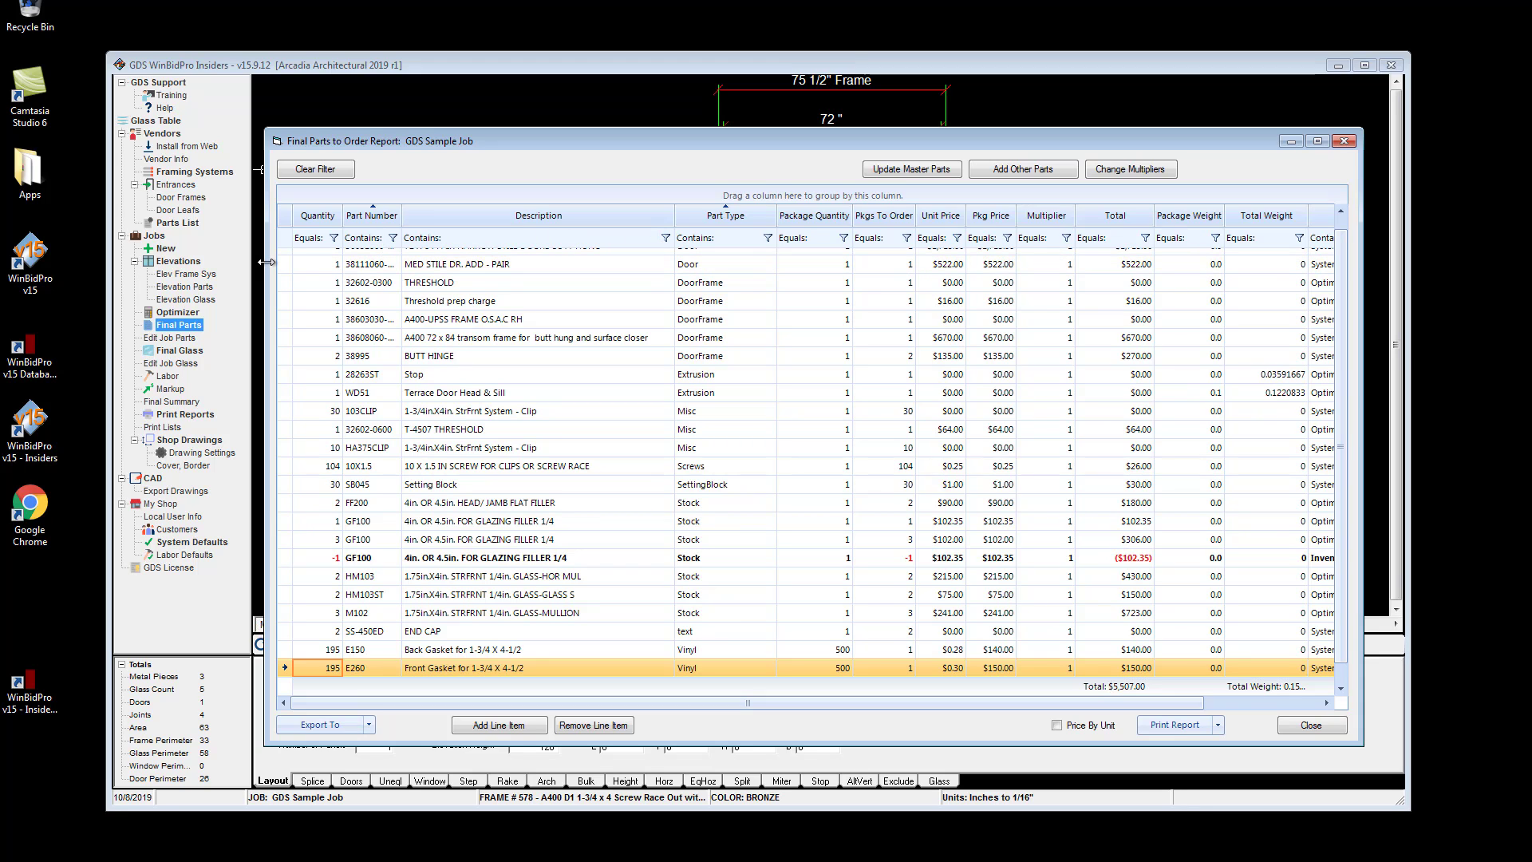
Widen the Final Parts to Order Report window and slightly narrow its Description column.
drag(264, 262, 128, 266)
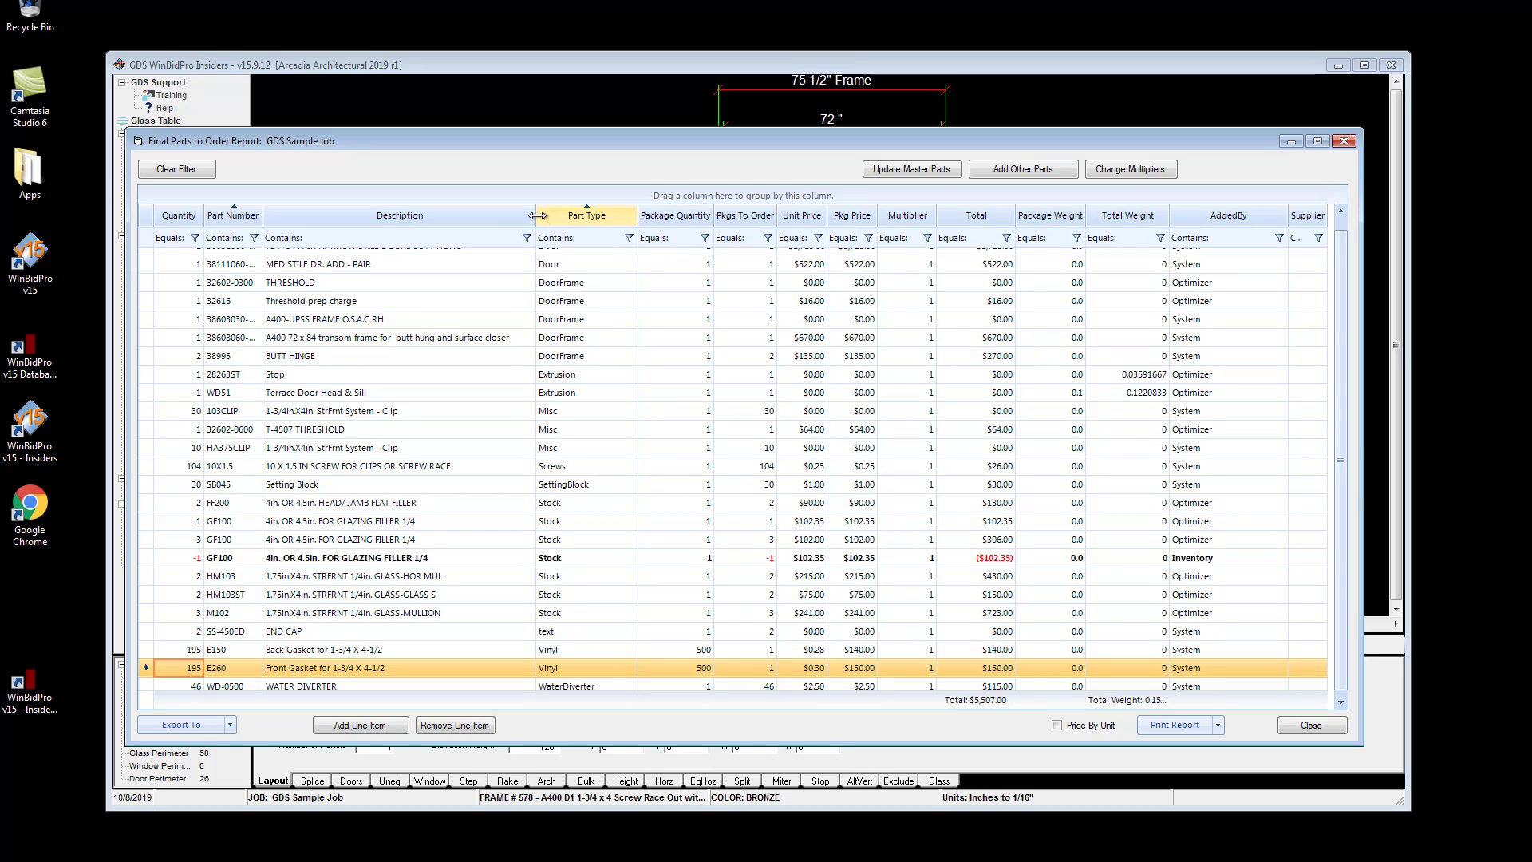
drag(538, 215, 522, 219)
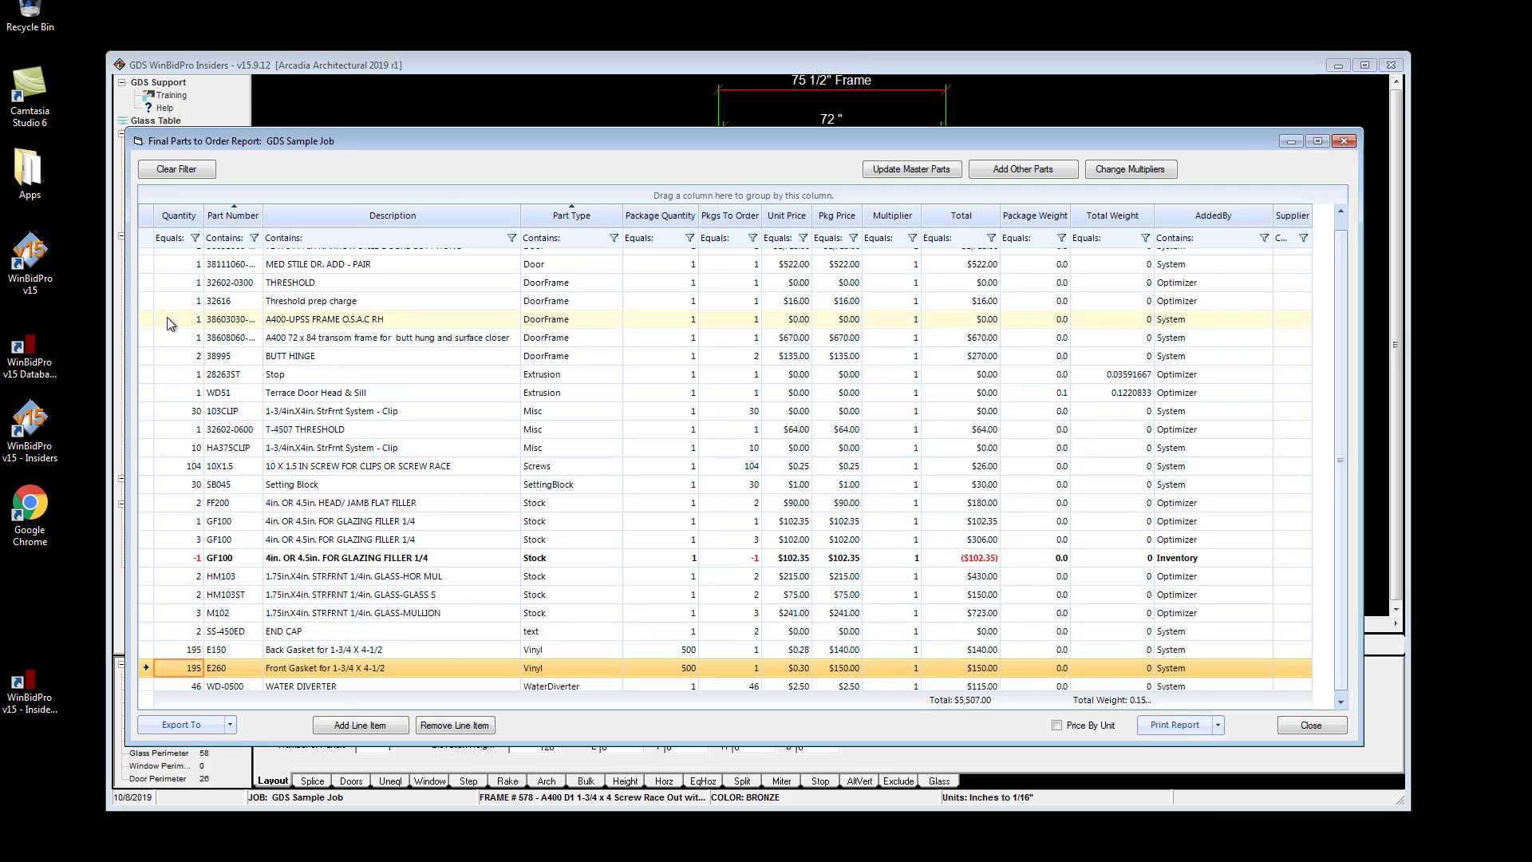
Filter the report to parts with a Quantity equal to 1 and a Part Type containing Door.
click(195, 238)
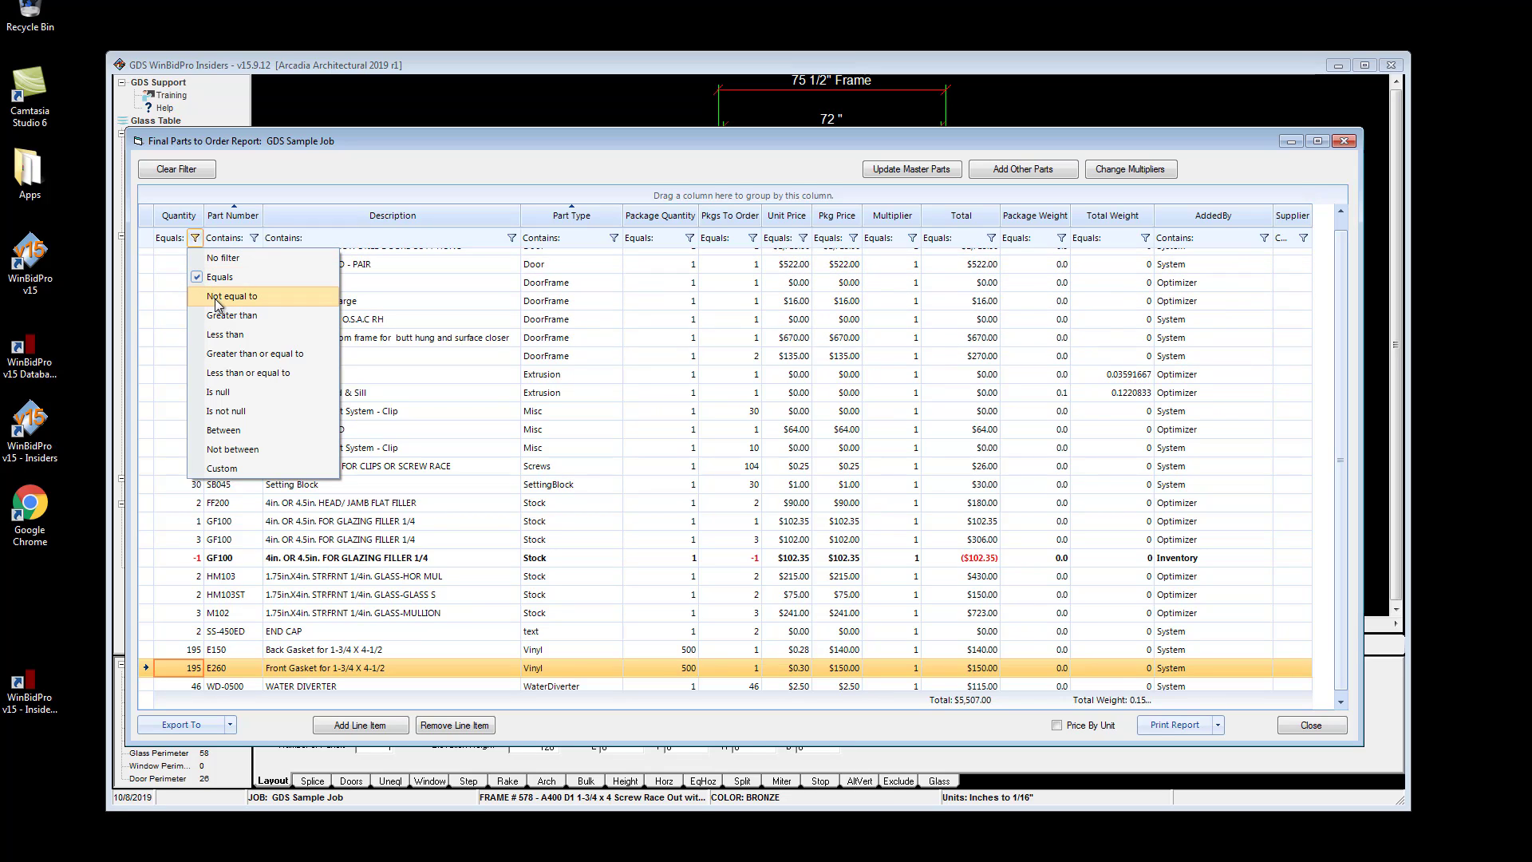
click(175, 241)
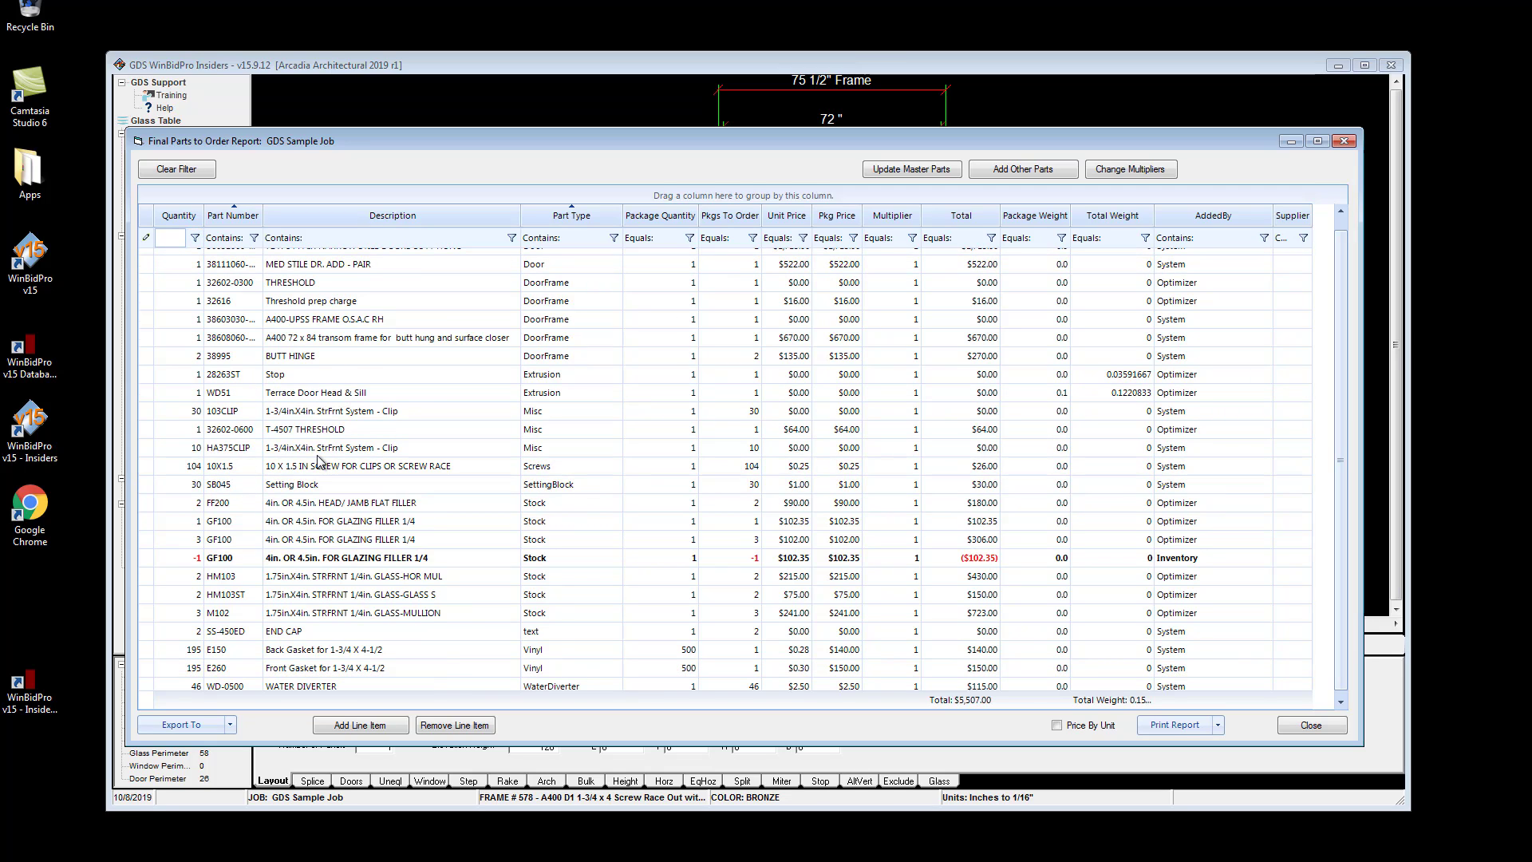
text(1)
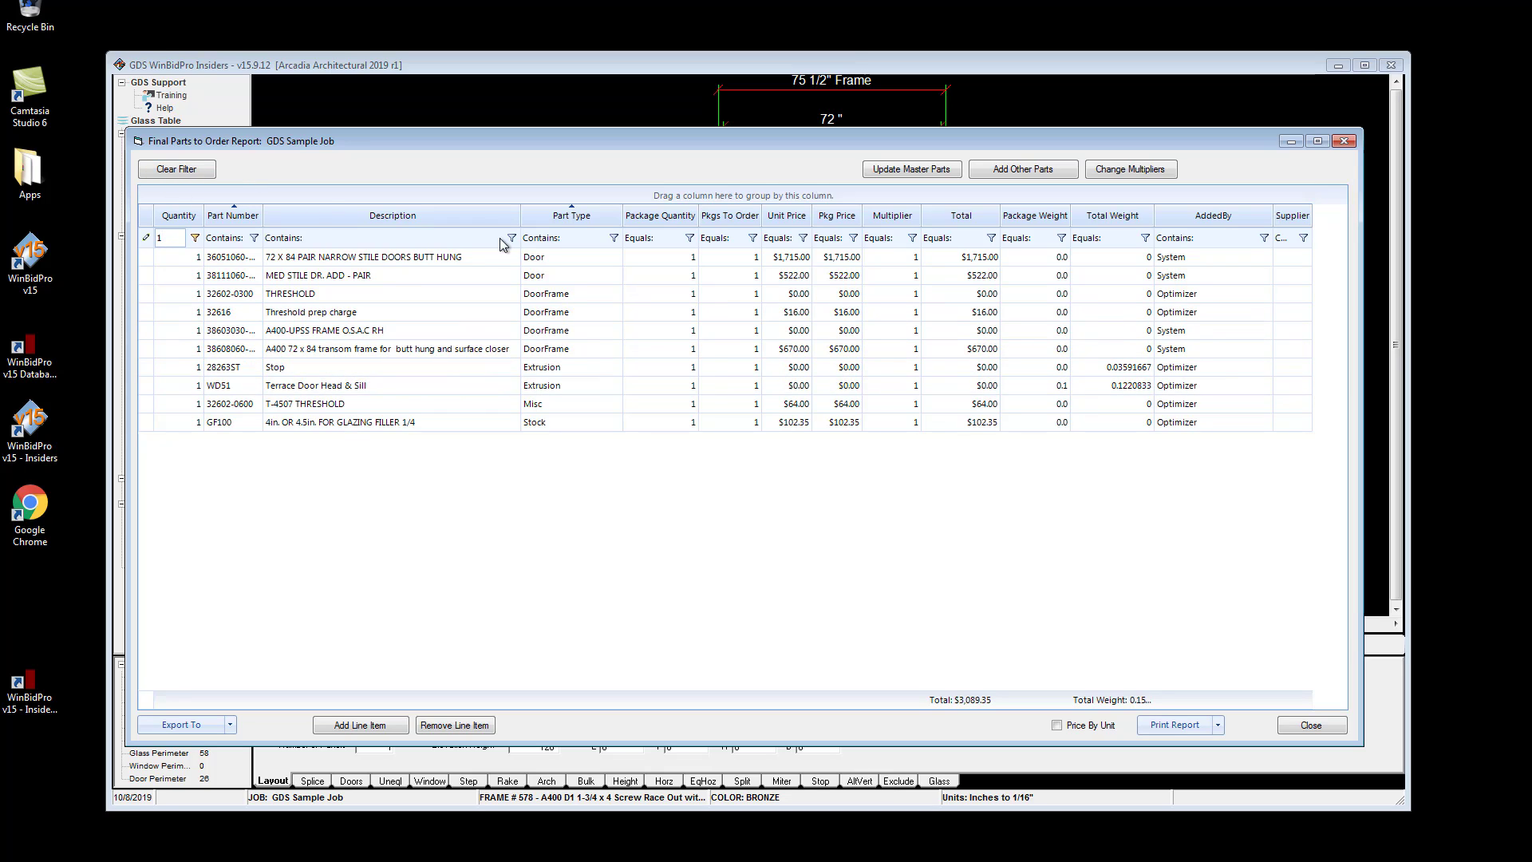
click(581, 238)
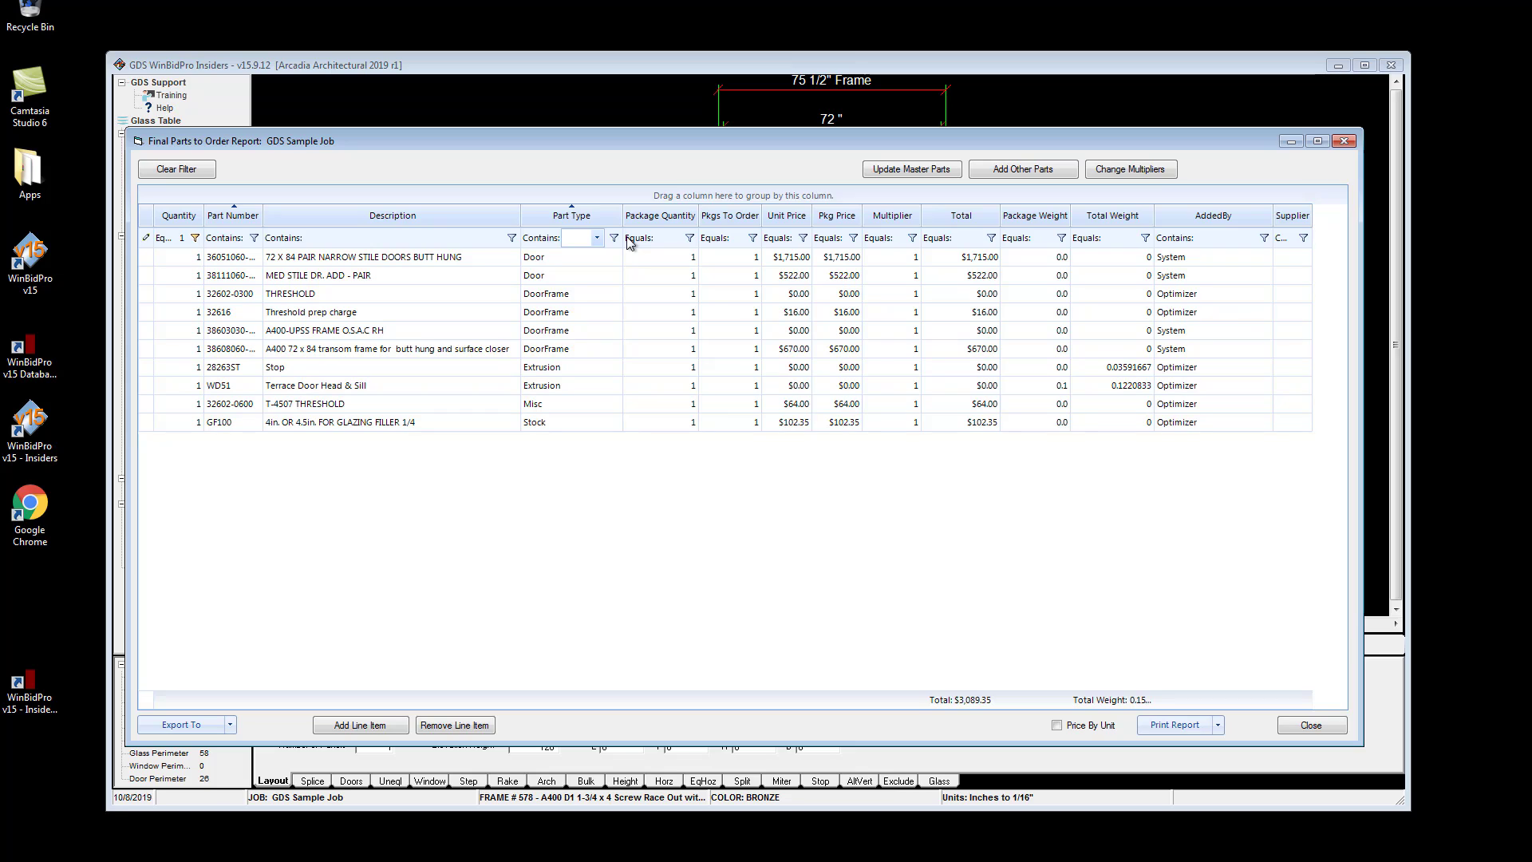
text(Door)
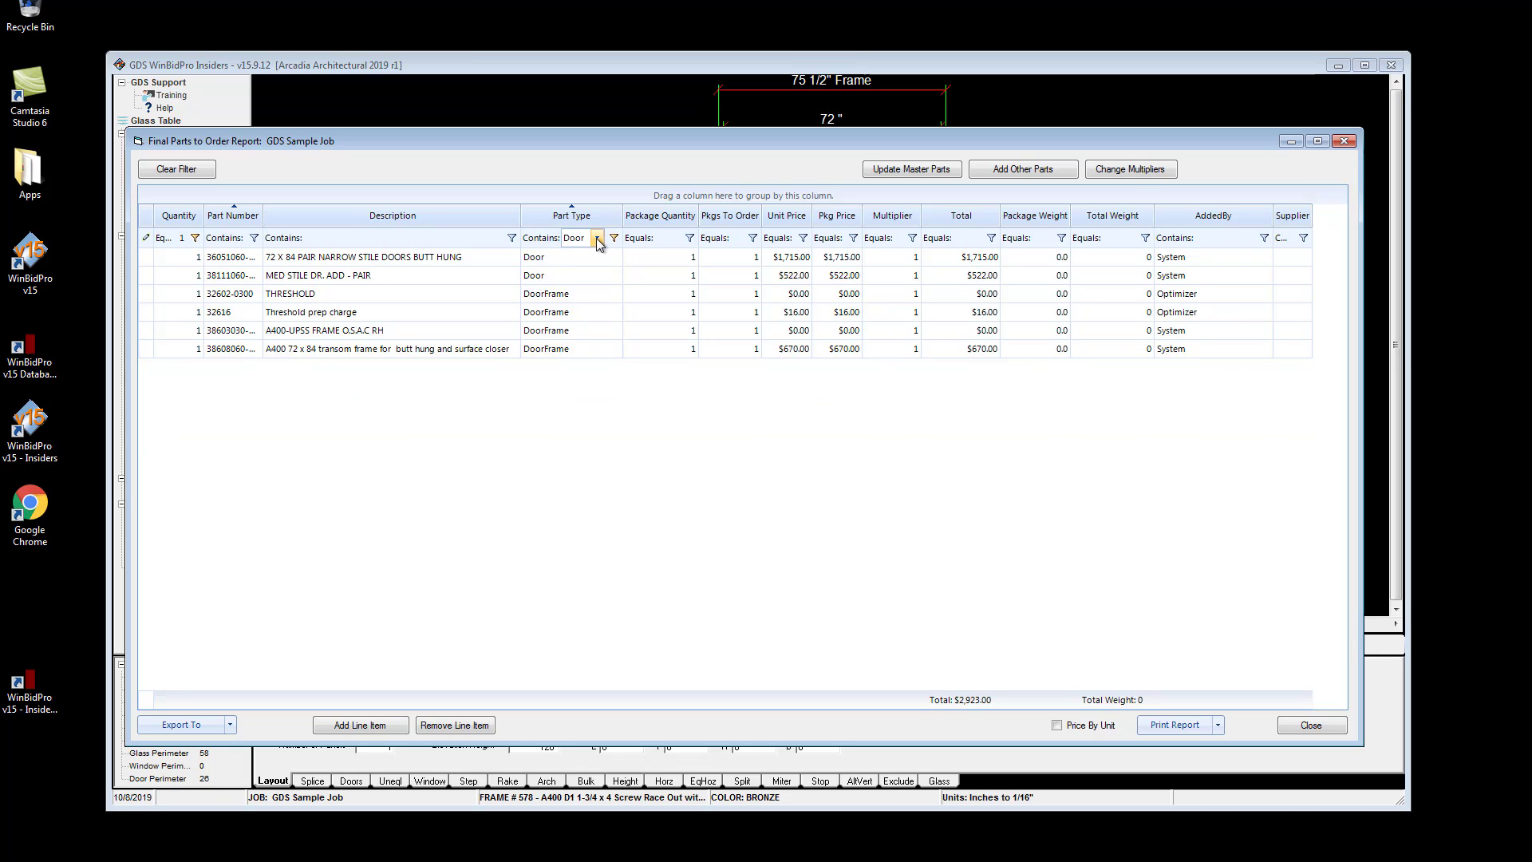
click(595, 238)
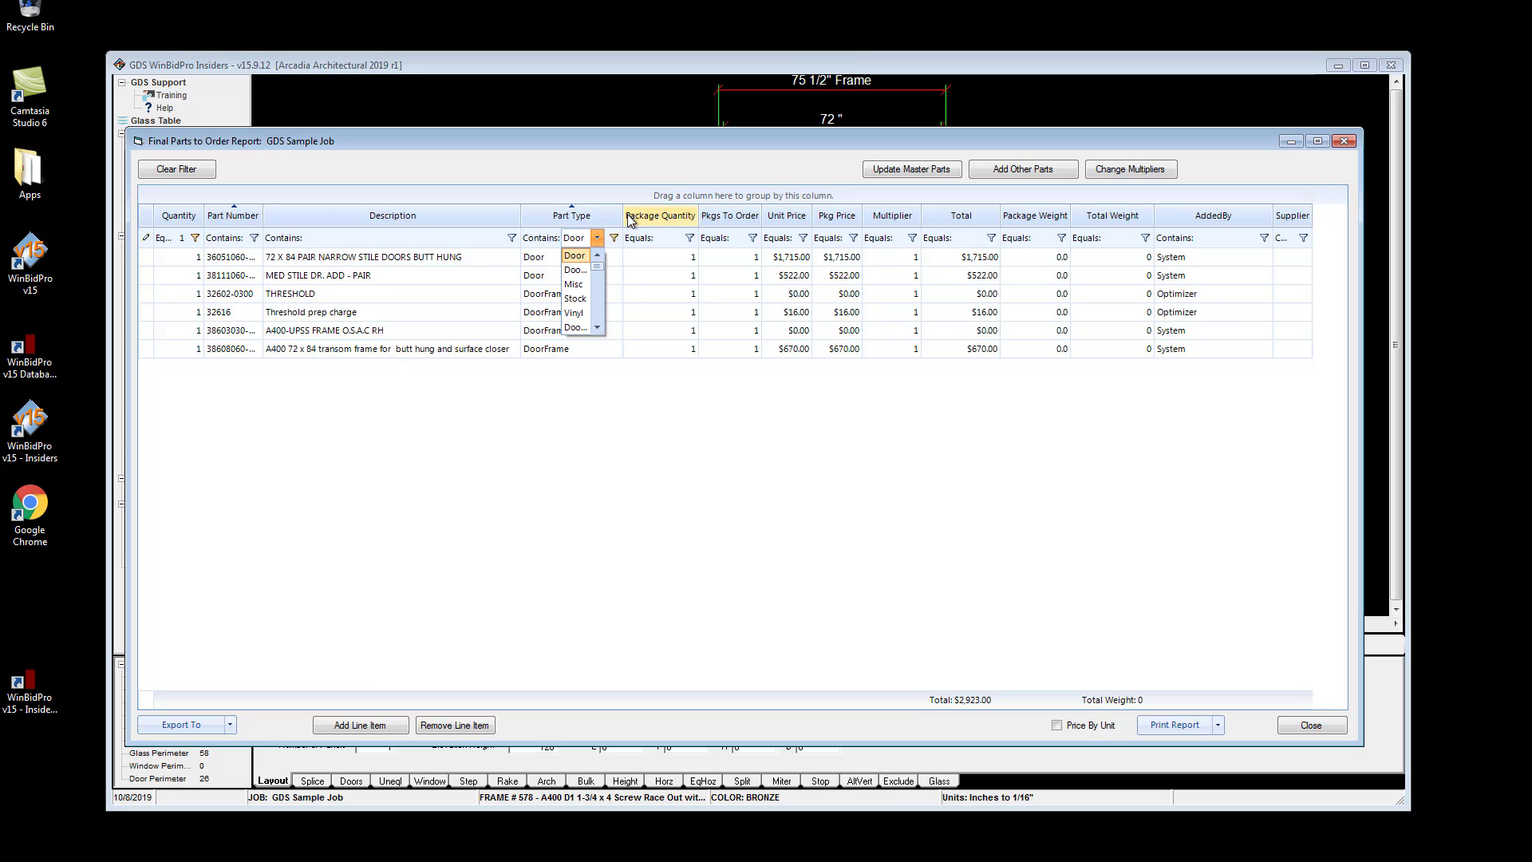
click(624, 250)
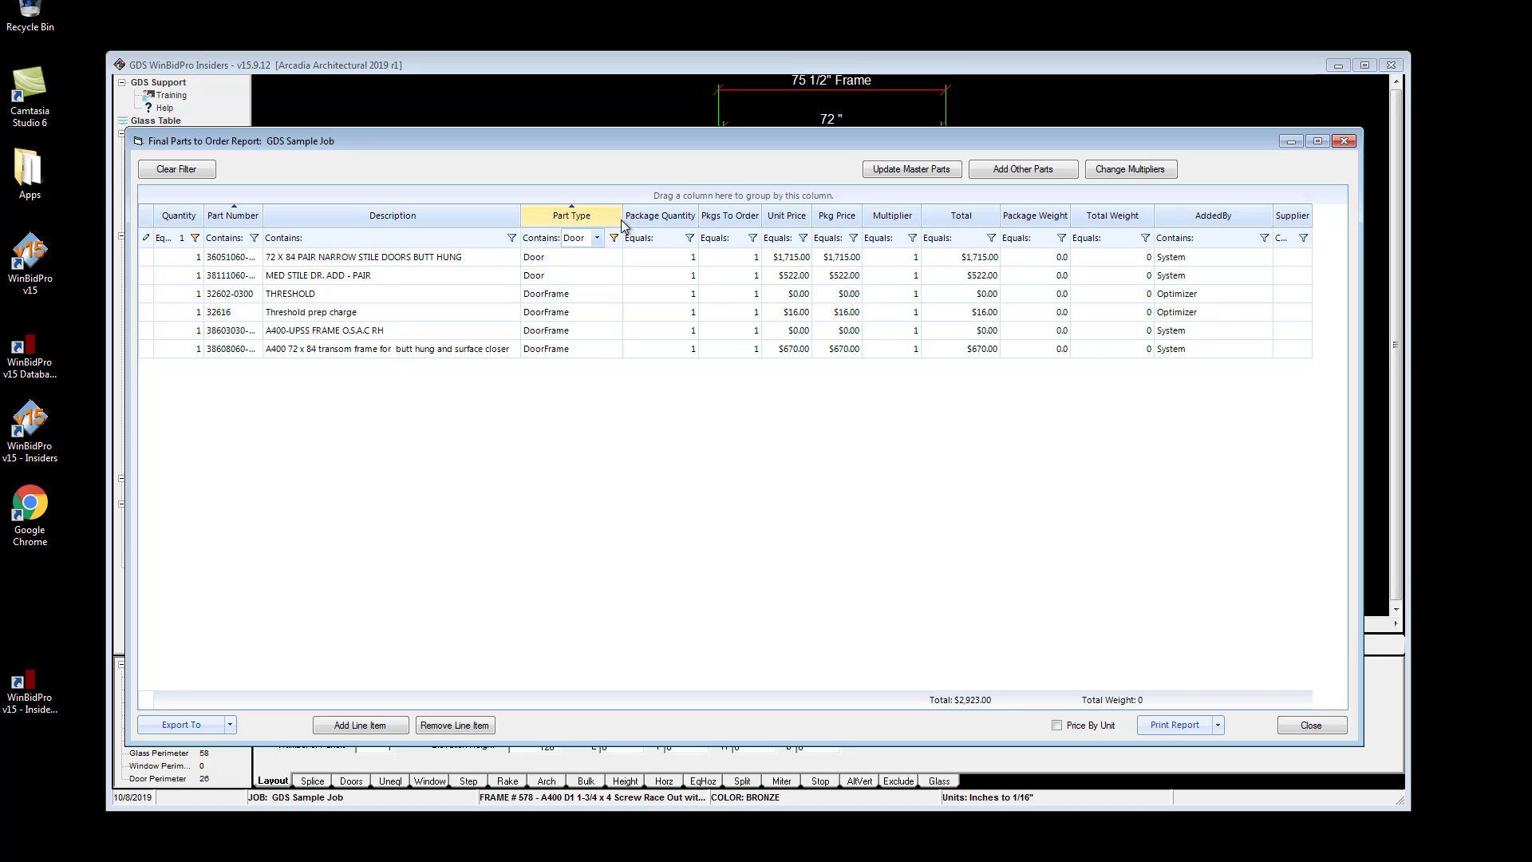
click(614, 238)
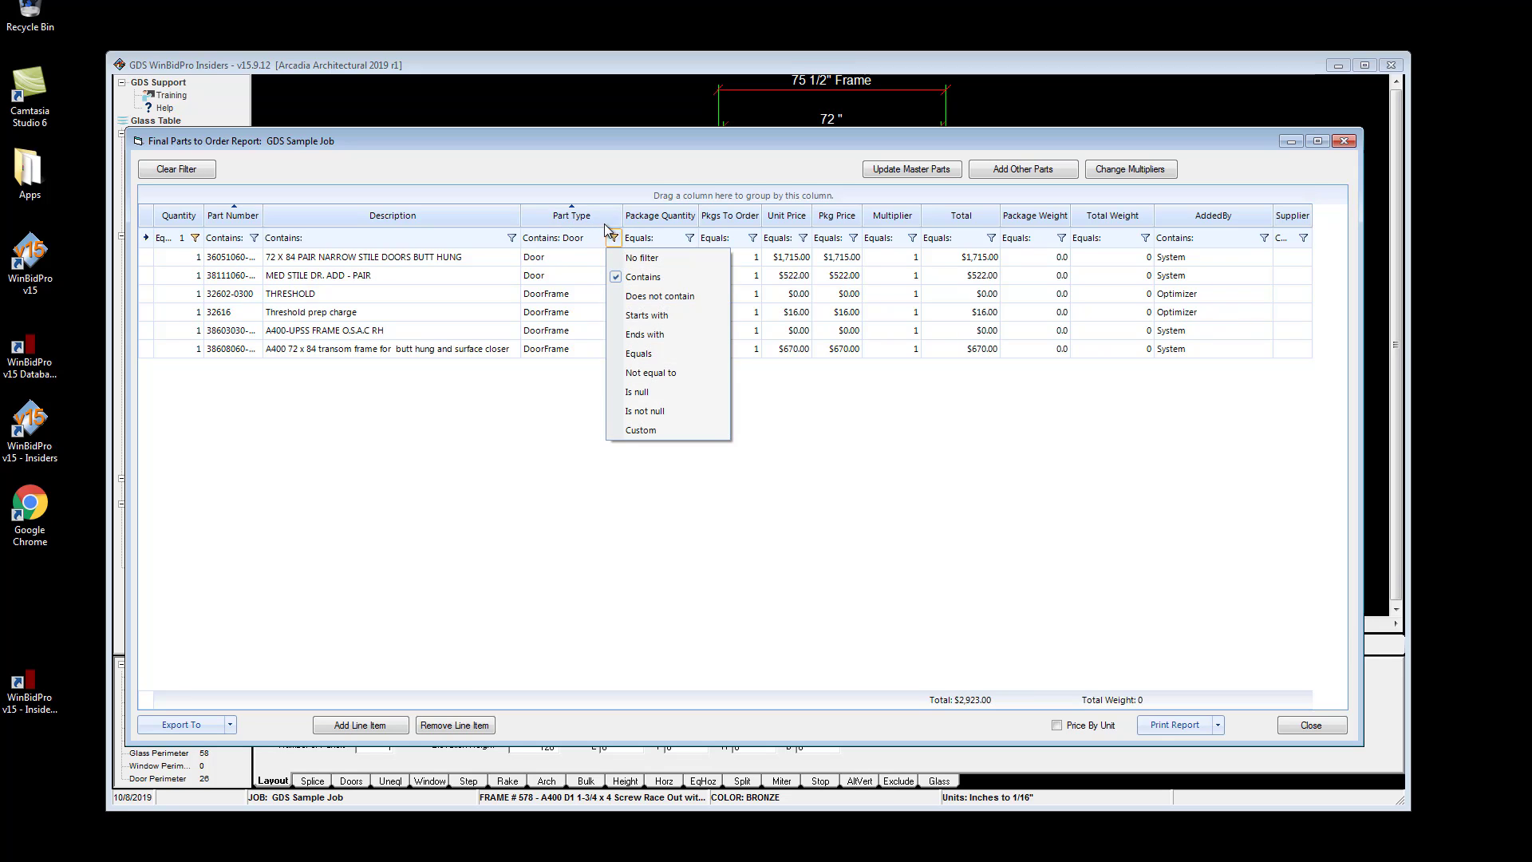
Widen the Part Type column and change its filter value to Stock.
drag(622, 222, 682, 223)
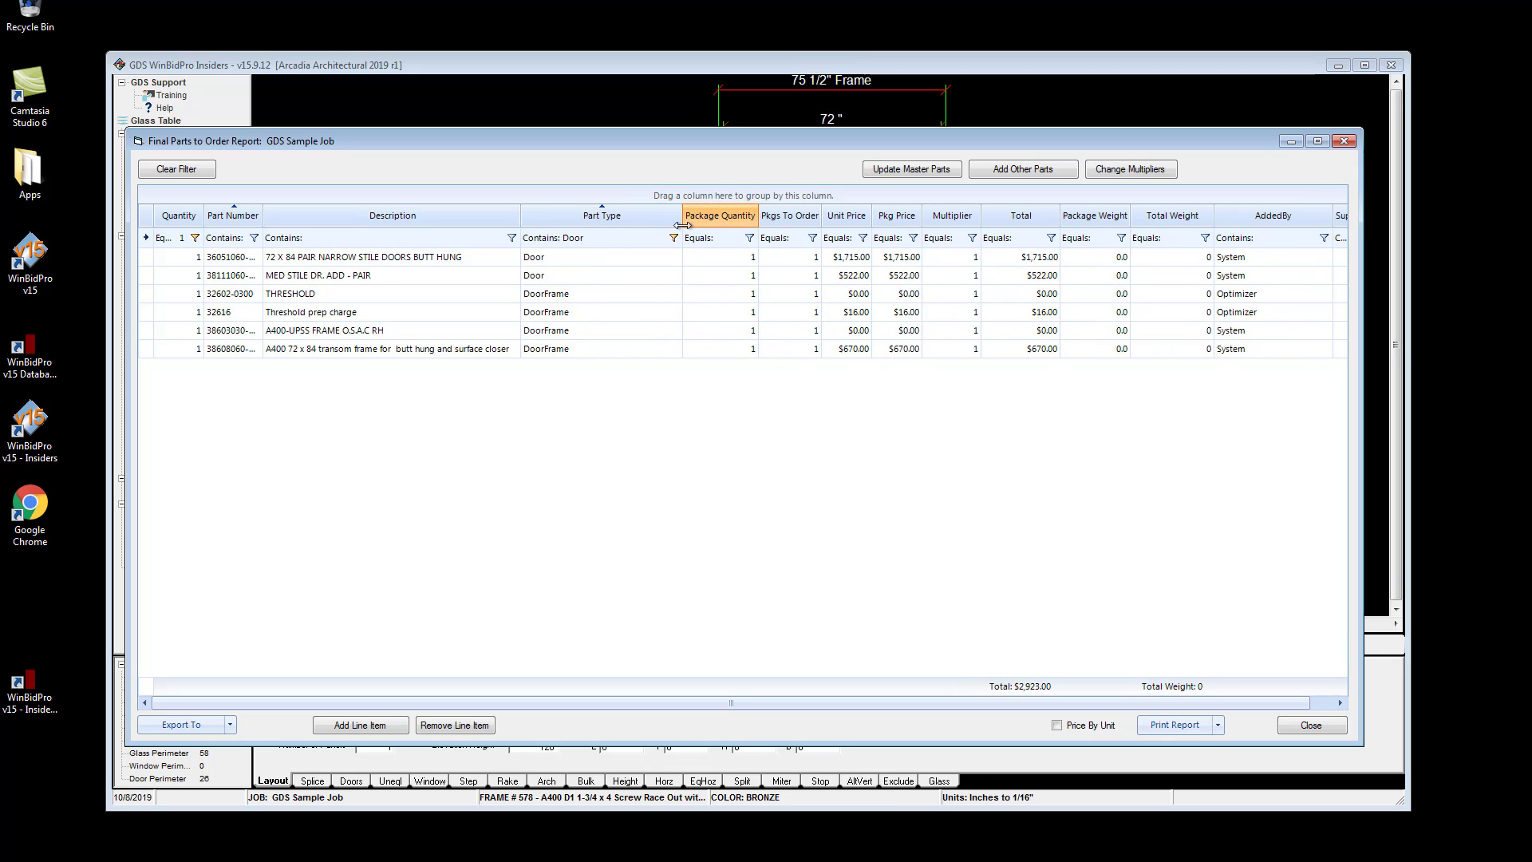
click(591, 238)
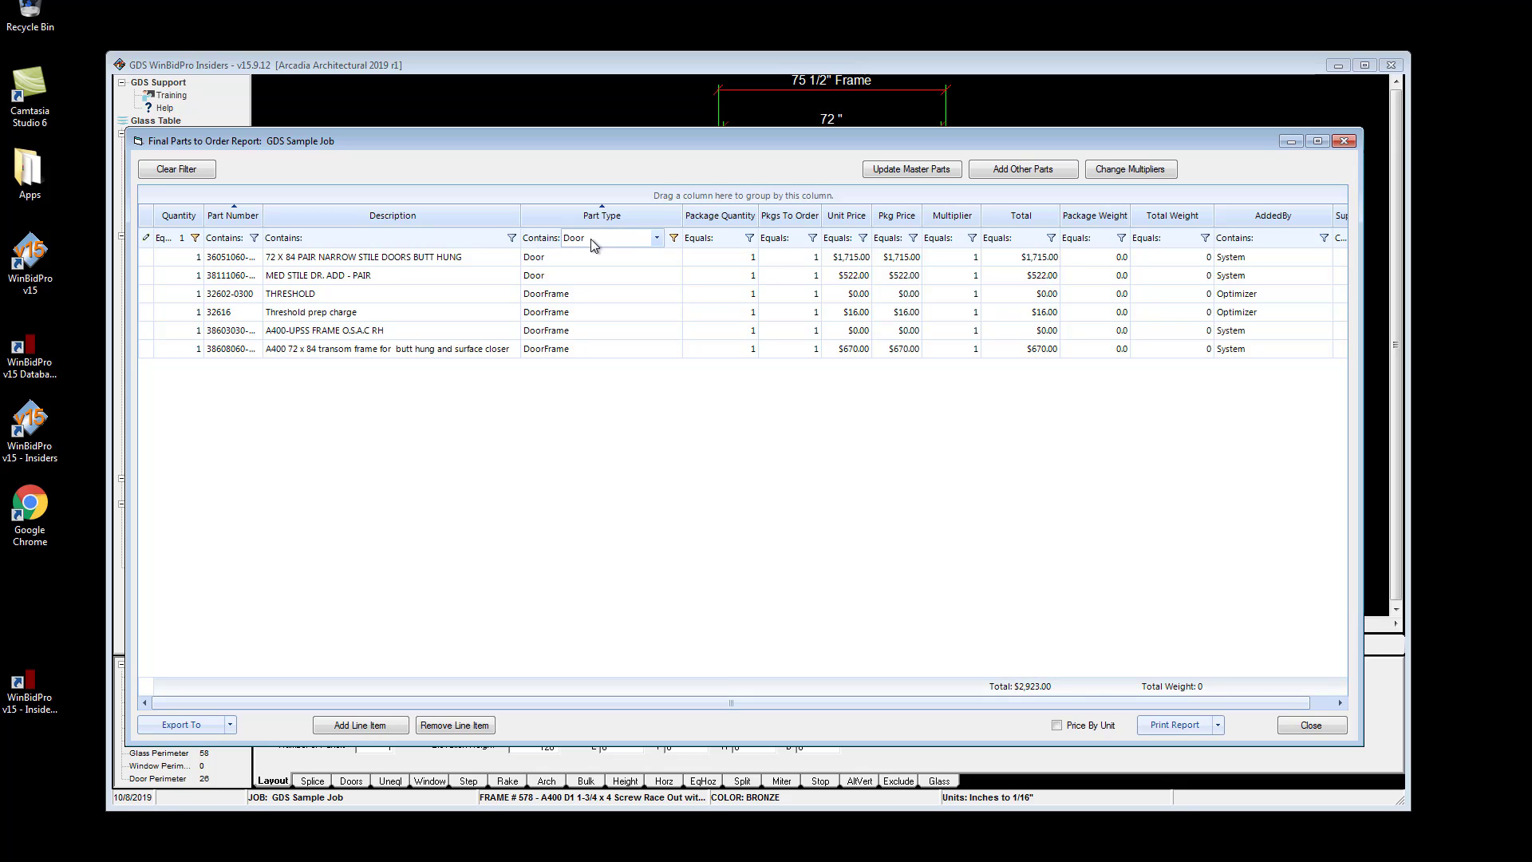
click(660, 241)
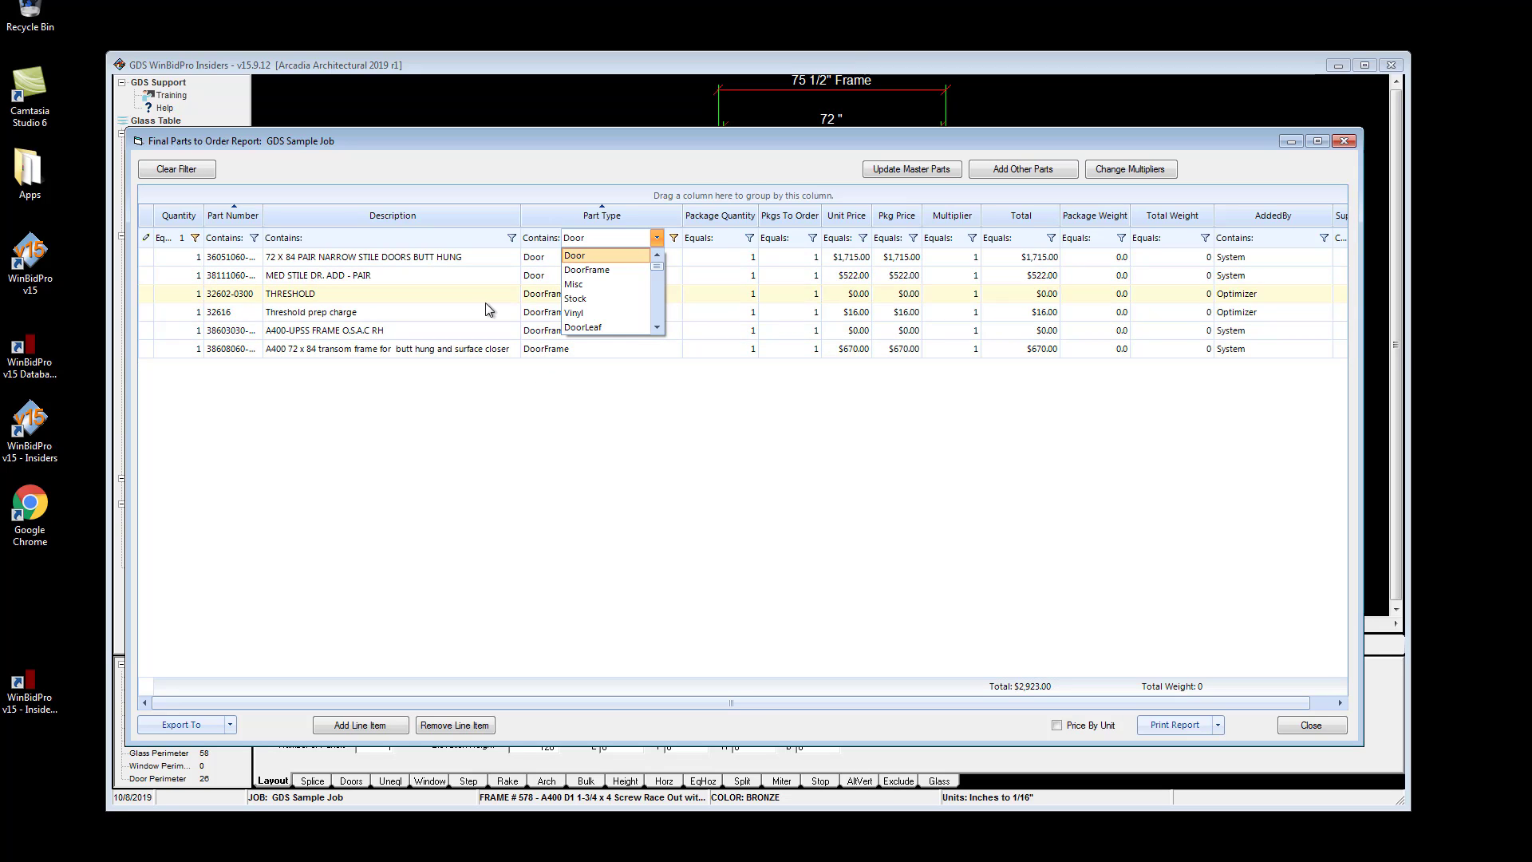
click(596, 299)
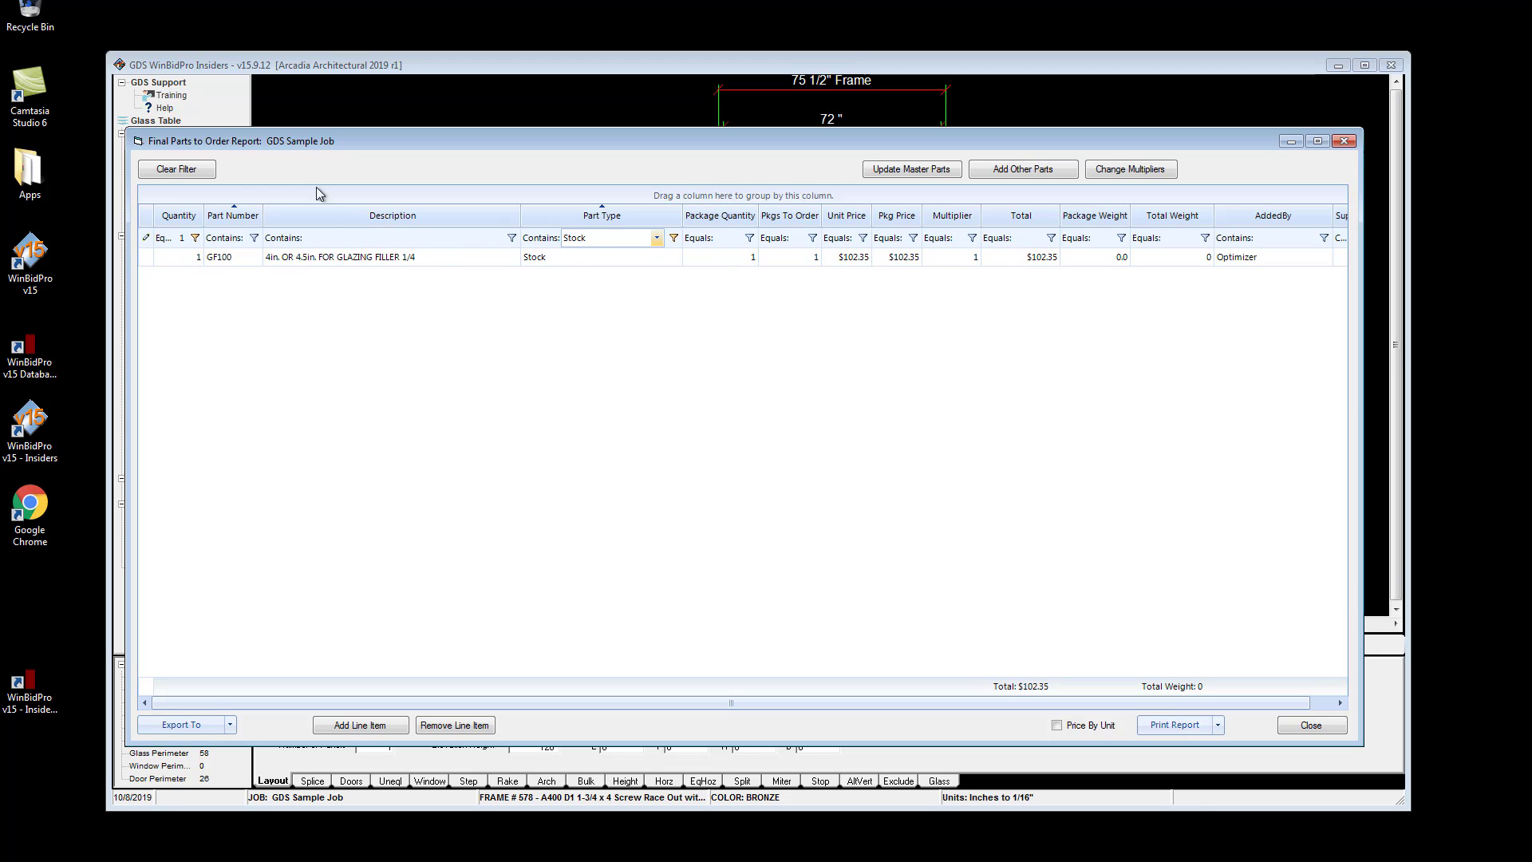
Clear the current filters and filter the Part Number column with Does not contain gf100.
click(205, 174)
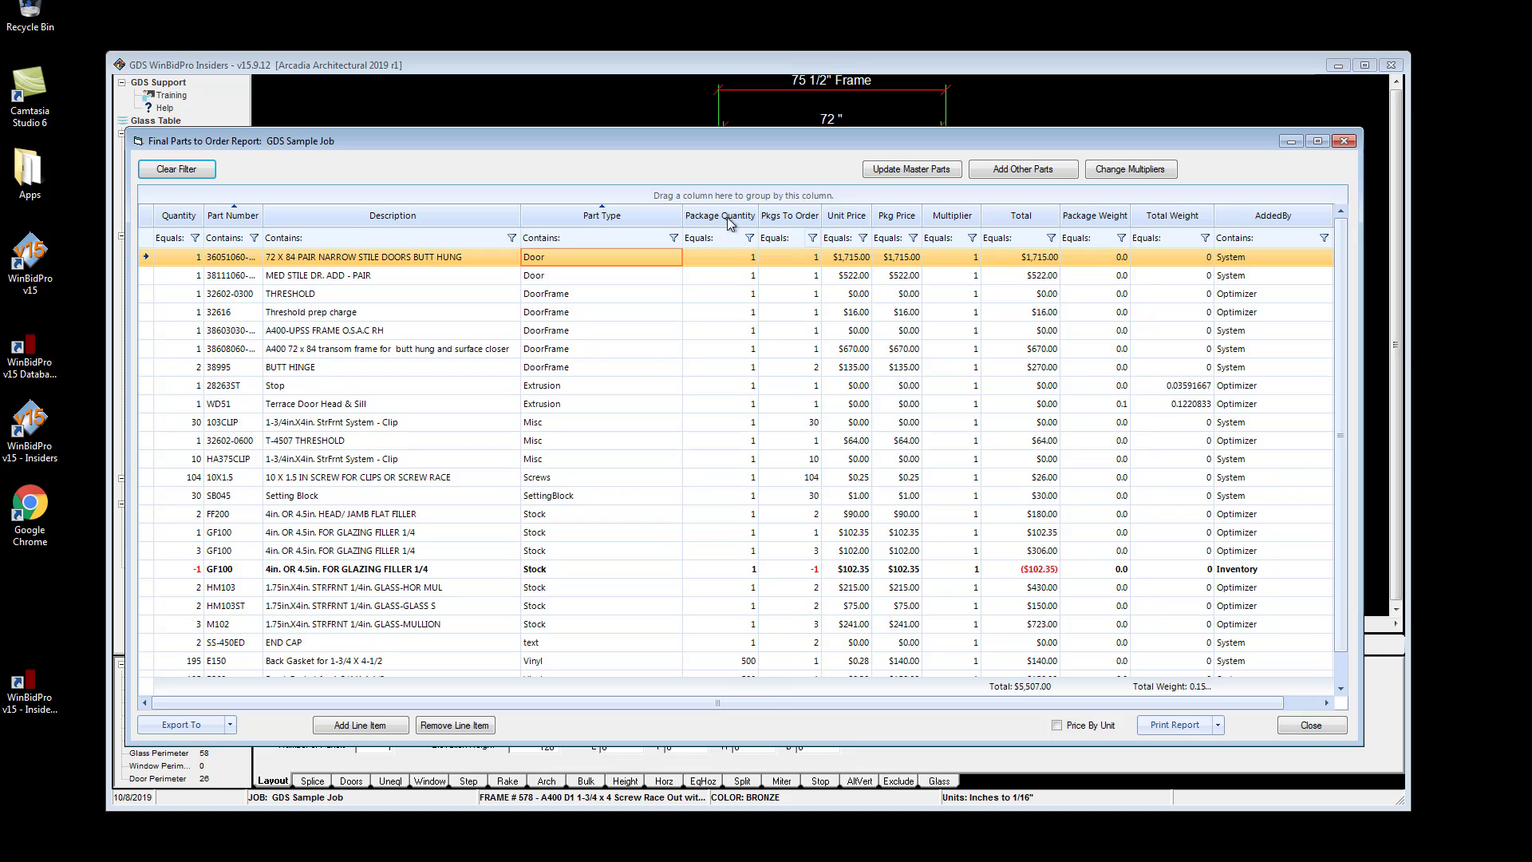
click(253, 239)
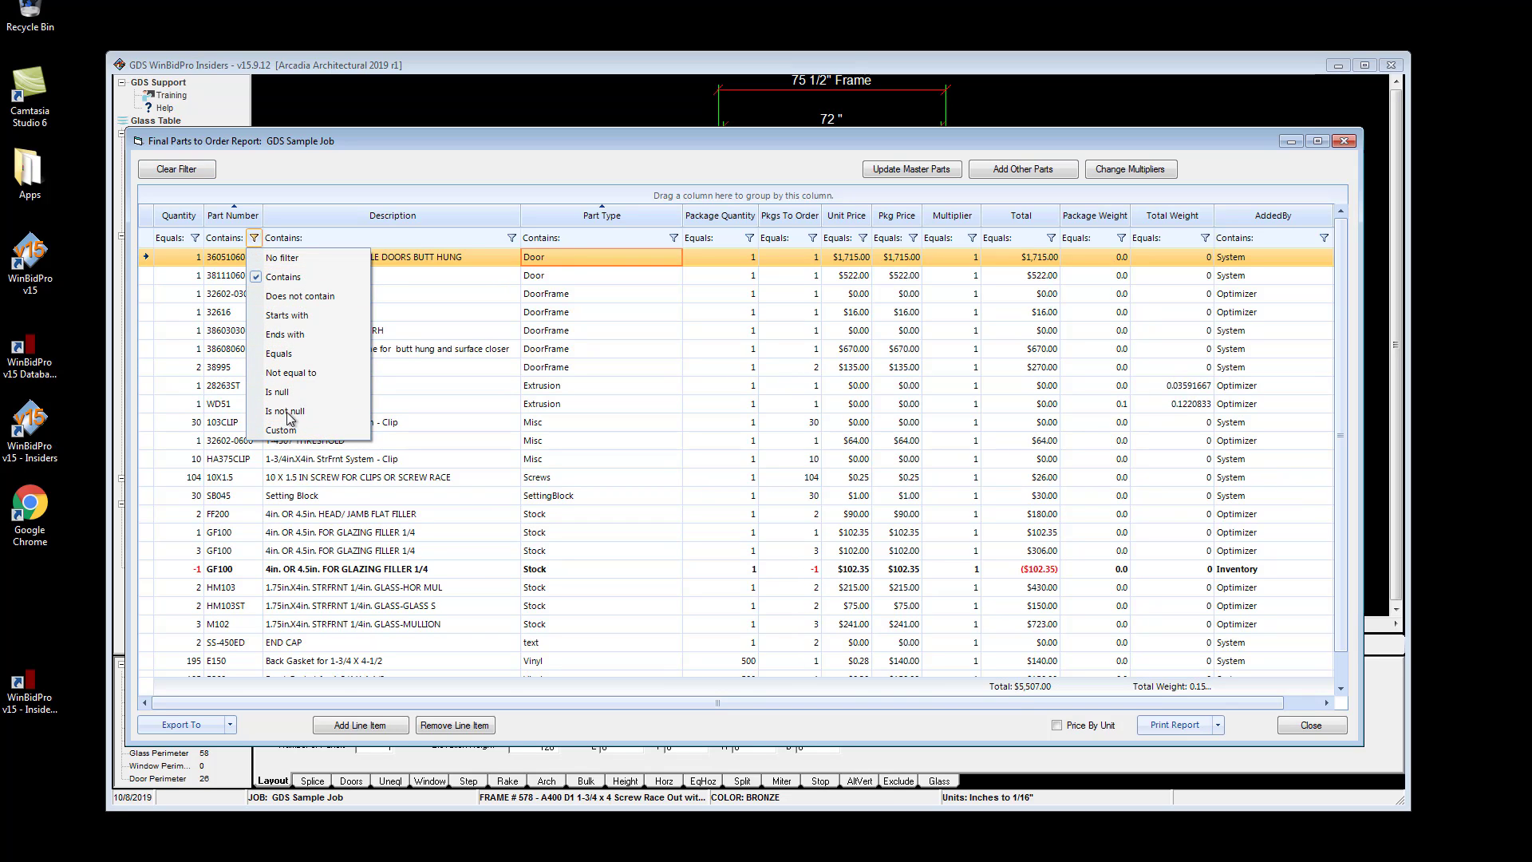
click(295, 299)
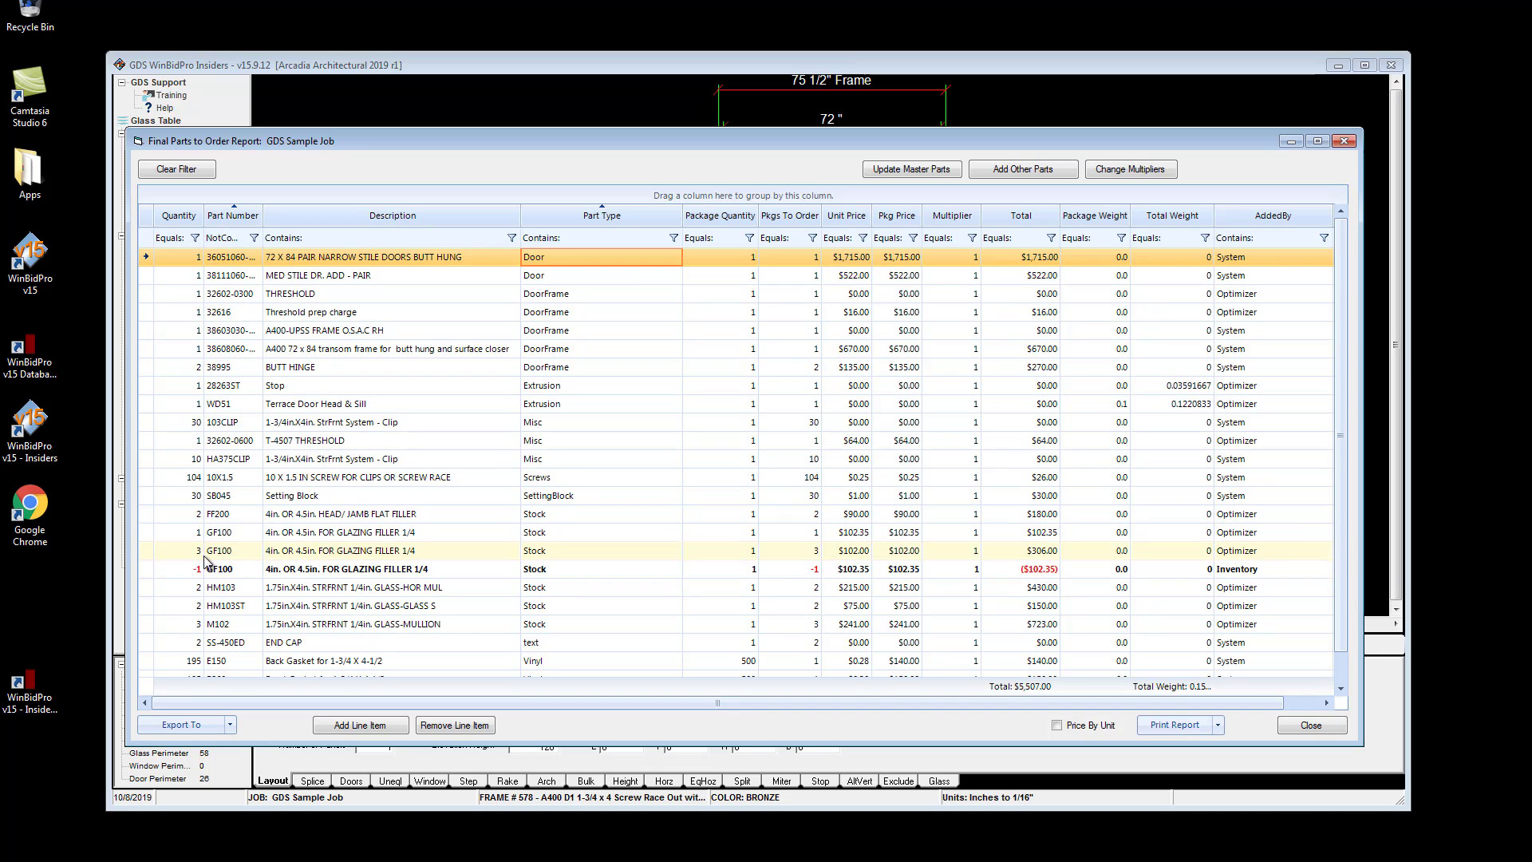
click(224, 241)
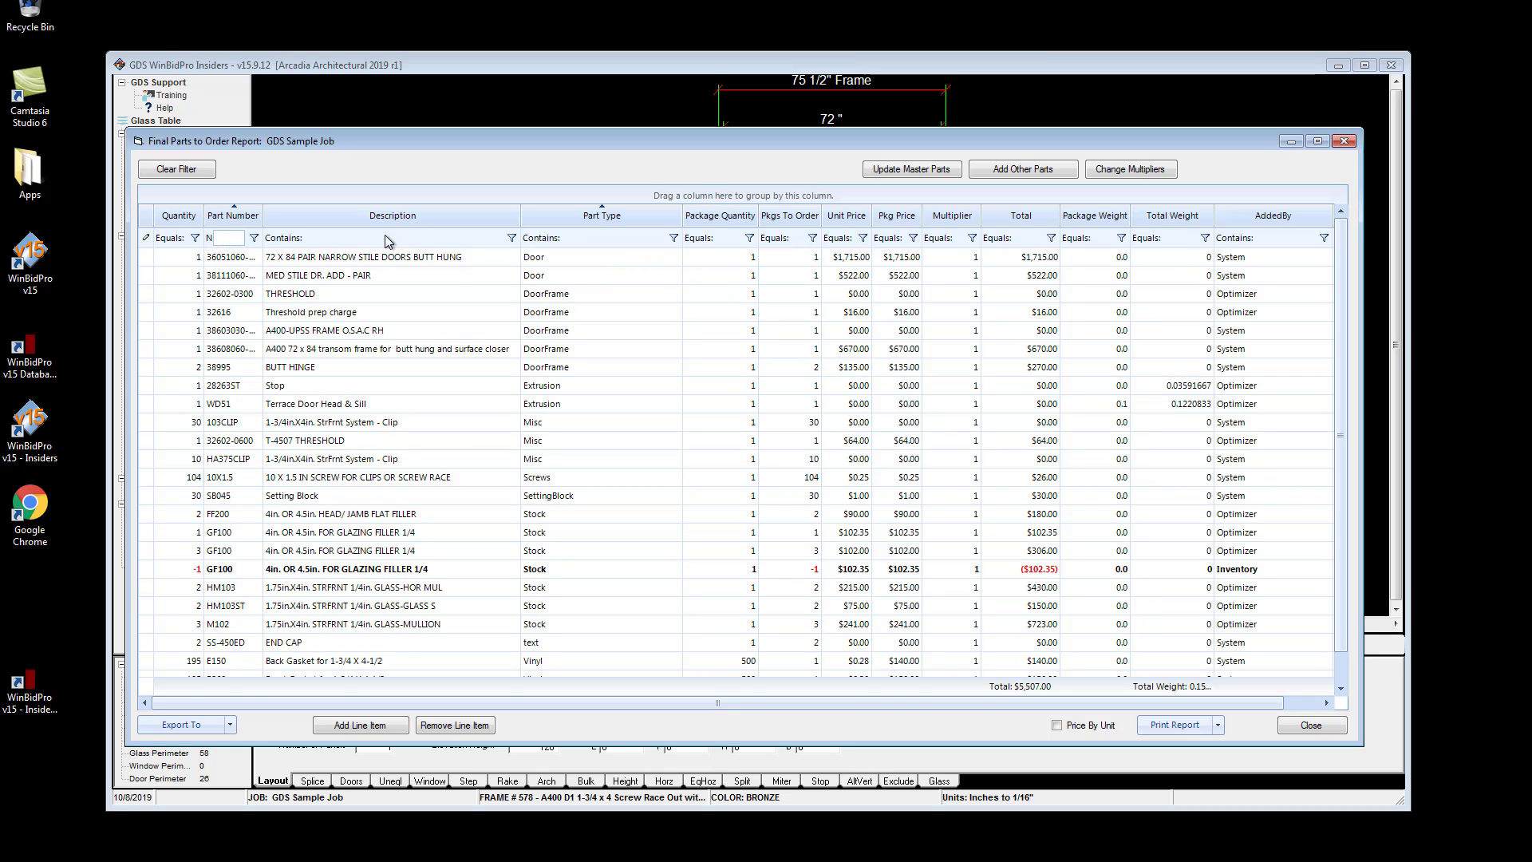
text(gf)
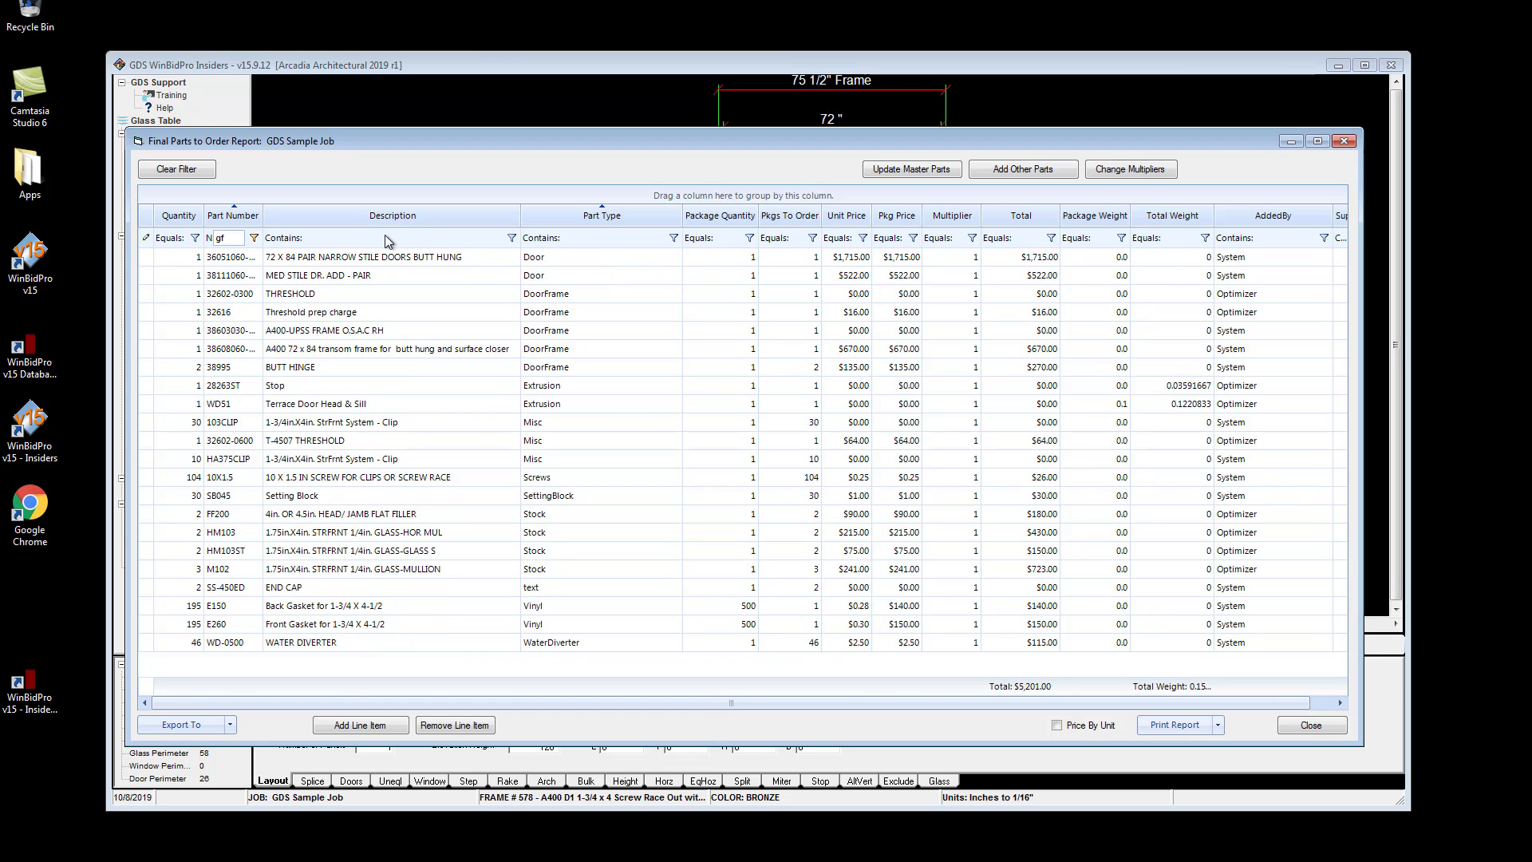
text(100)
click(229, 330)
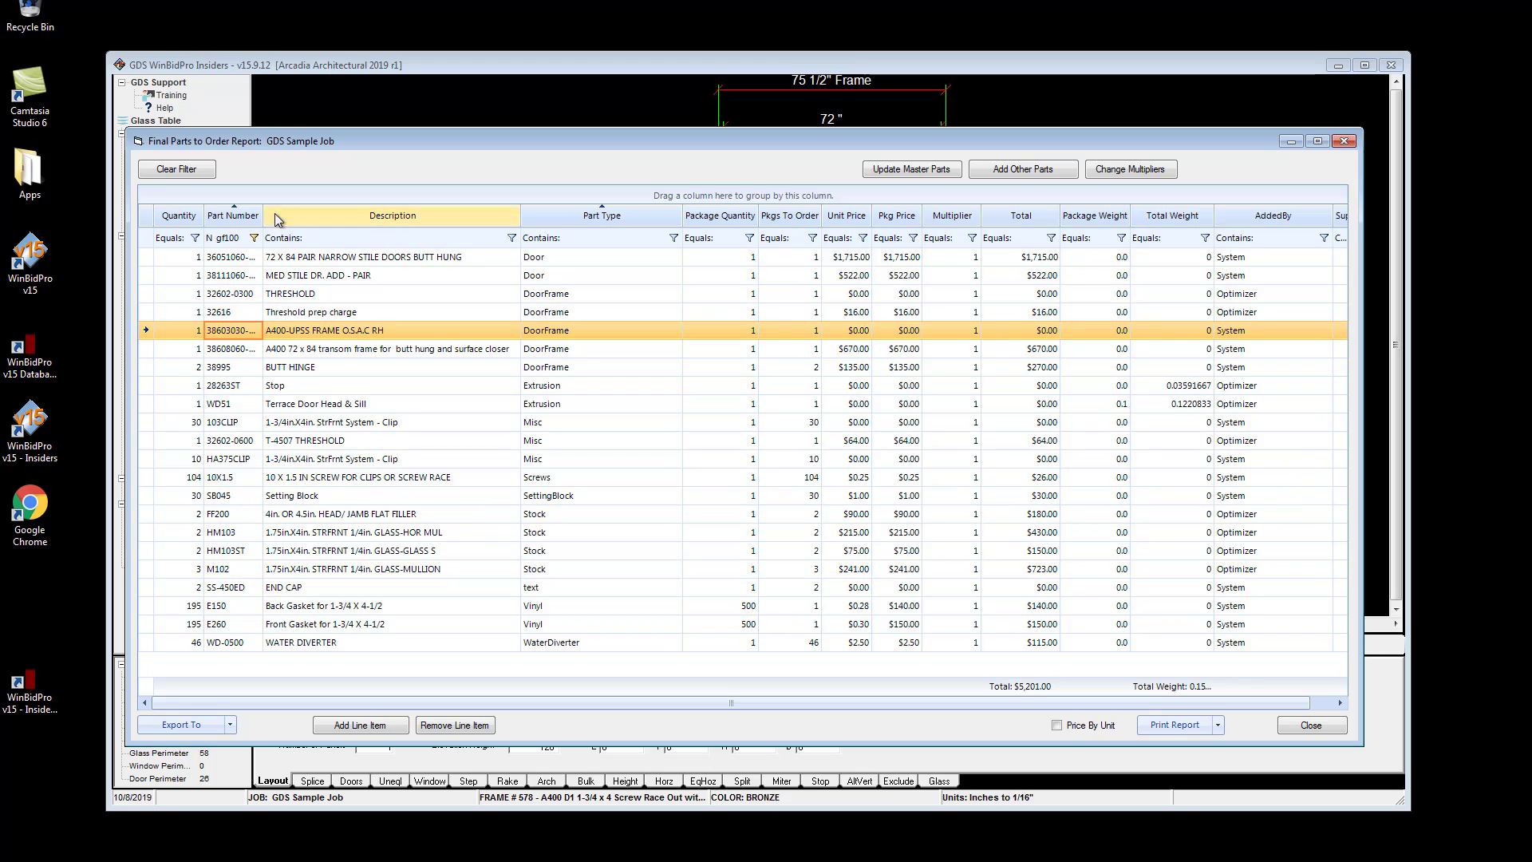
Widen the Part Number column to fit the full part numbers and clear all filters.
drag(263, 214, 290, 212)
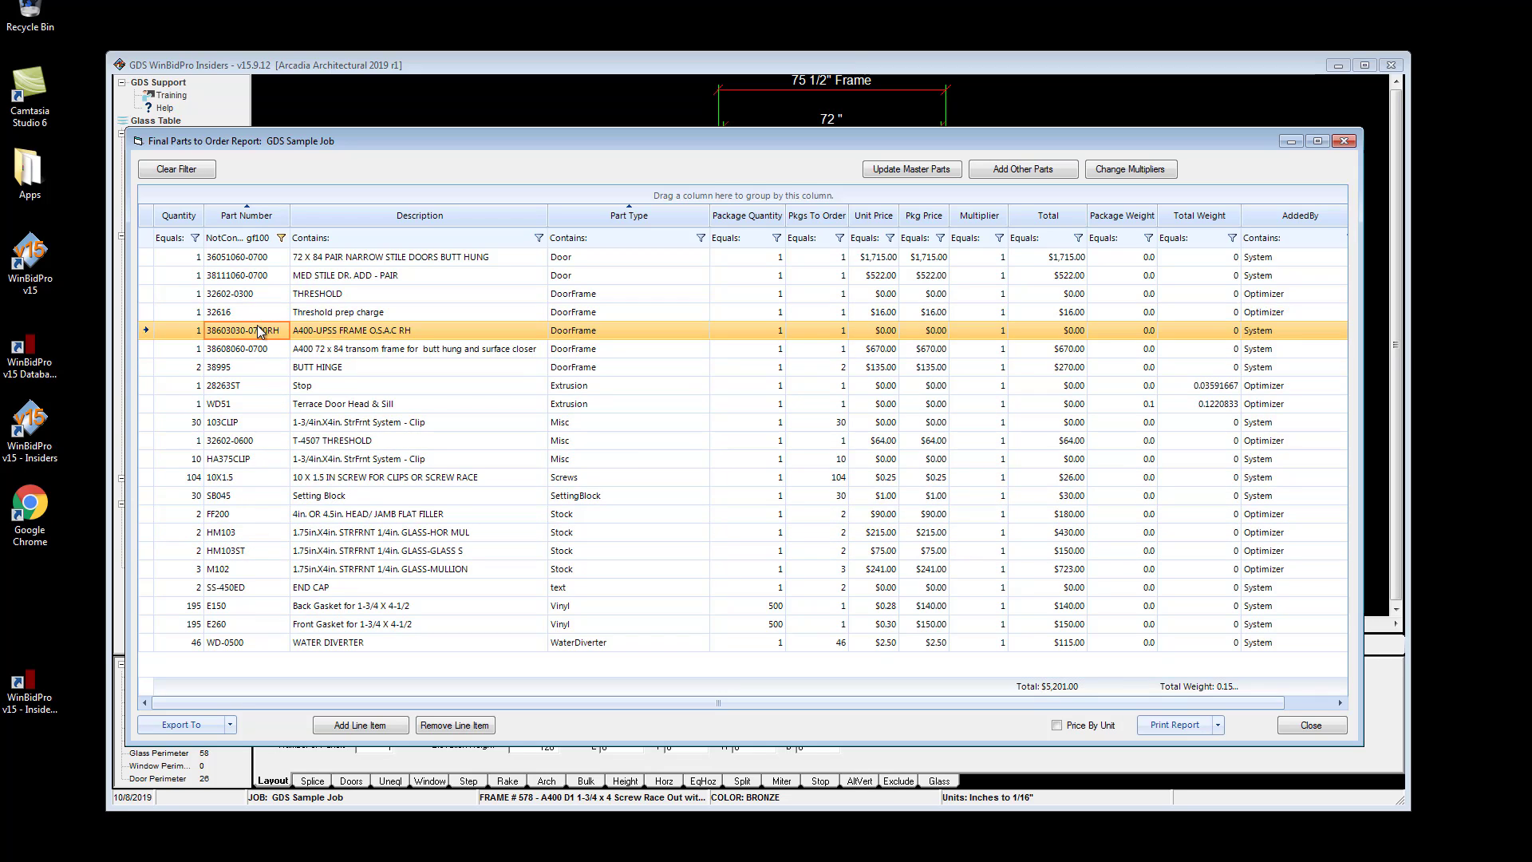
click(177, 170)
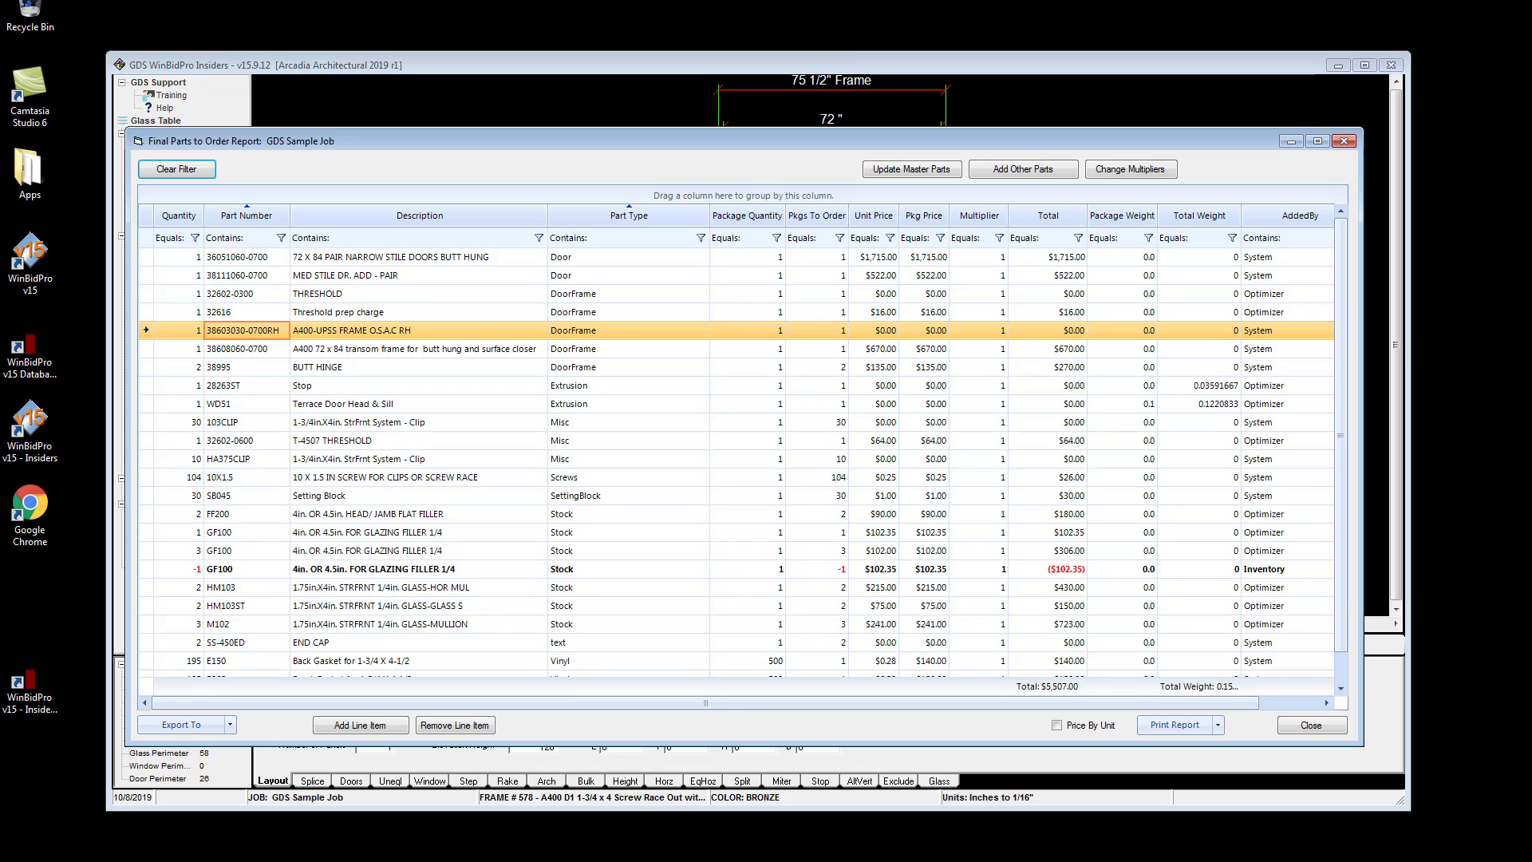
Start a custom Part Number filter with the condition Does not contain gf100.
click(281, 238)
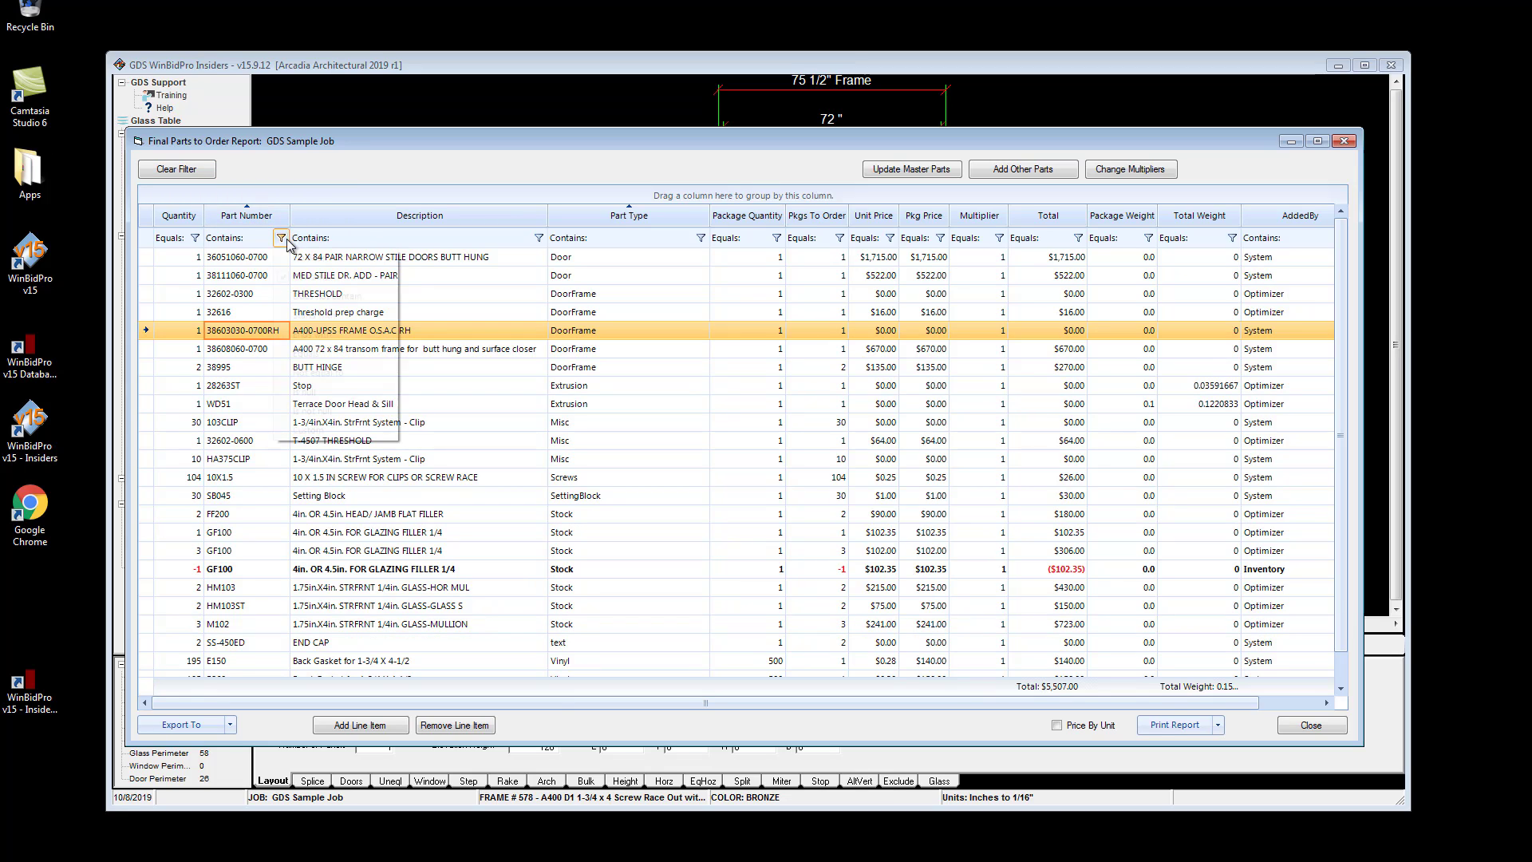
click(302, 432)
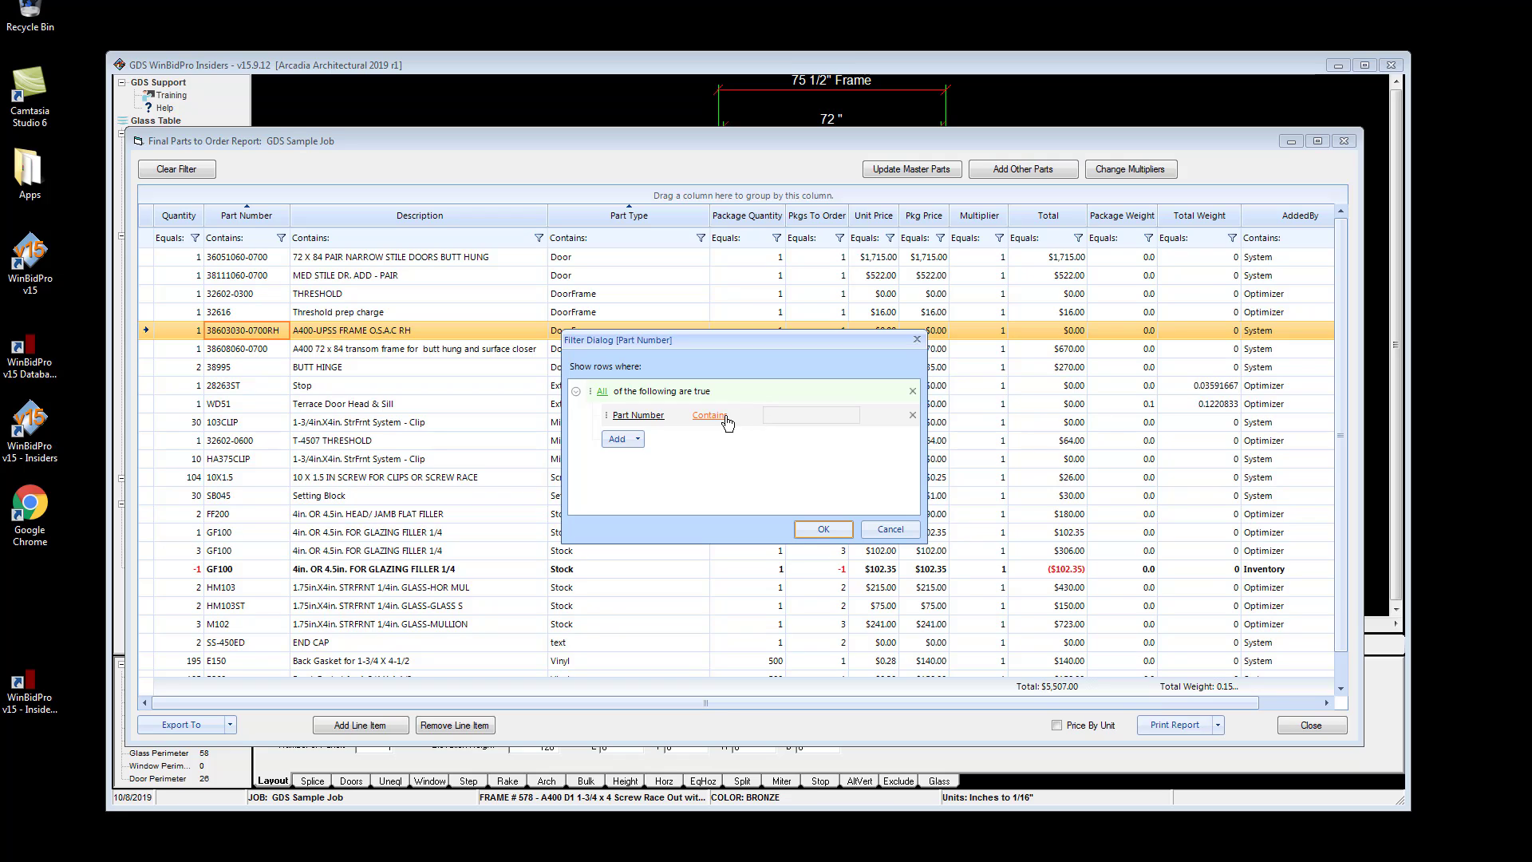
click(750, 416)
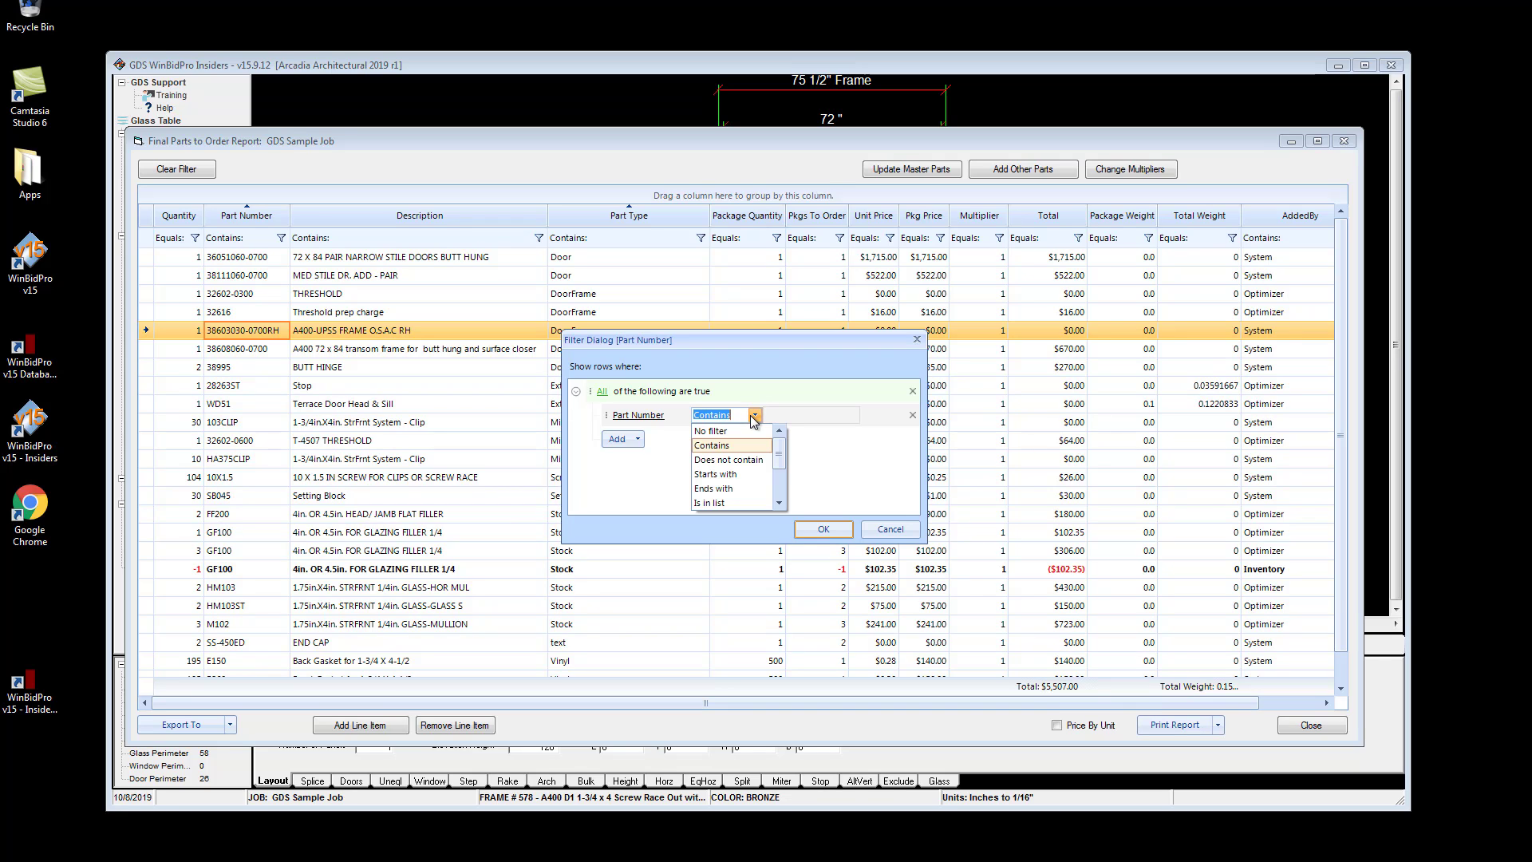
click(744, 443)
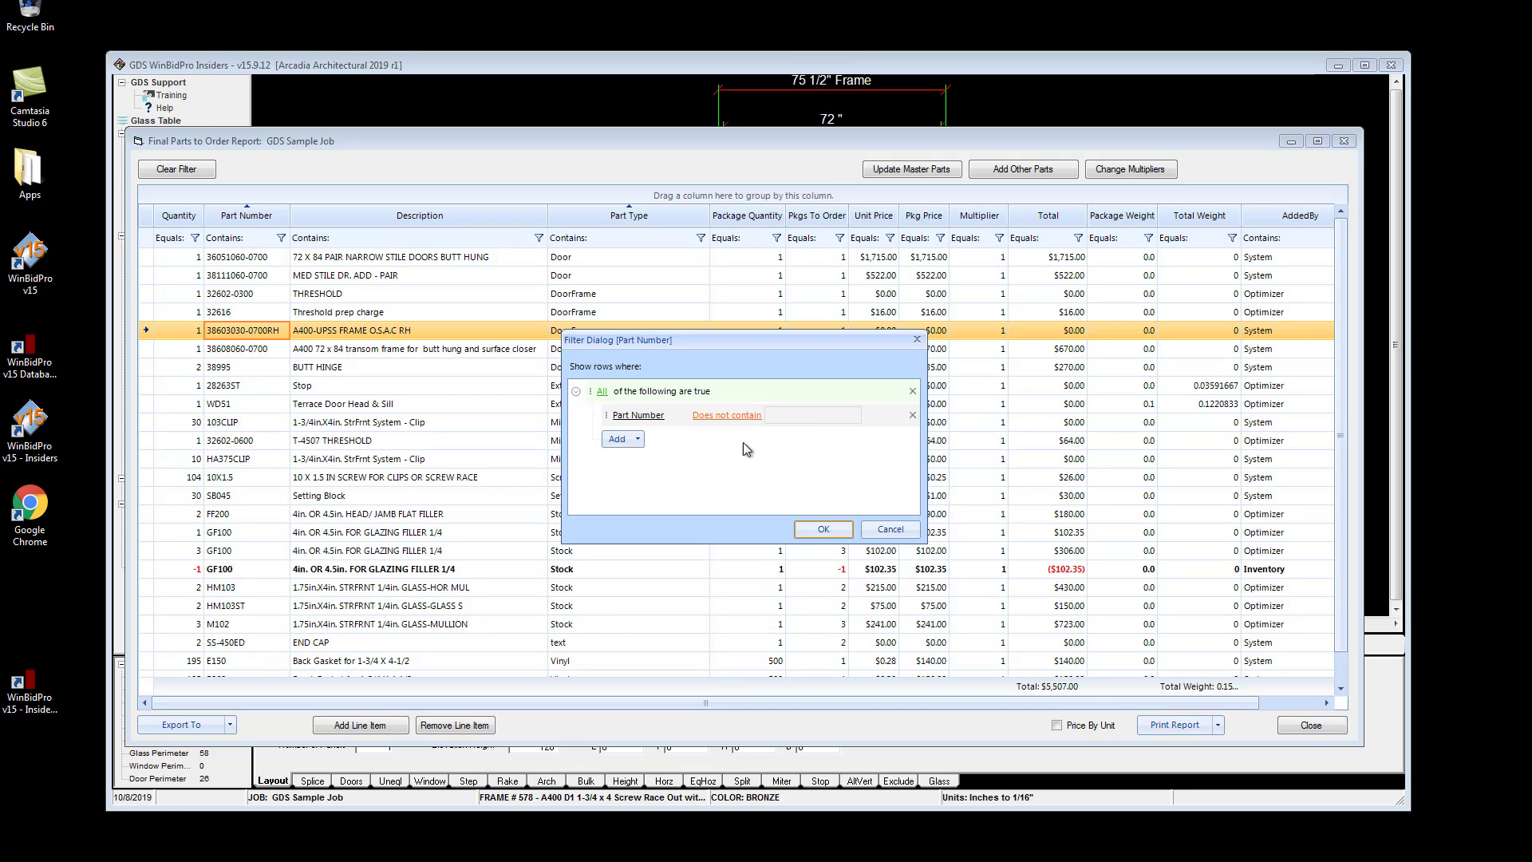
click(794, 423)
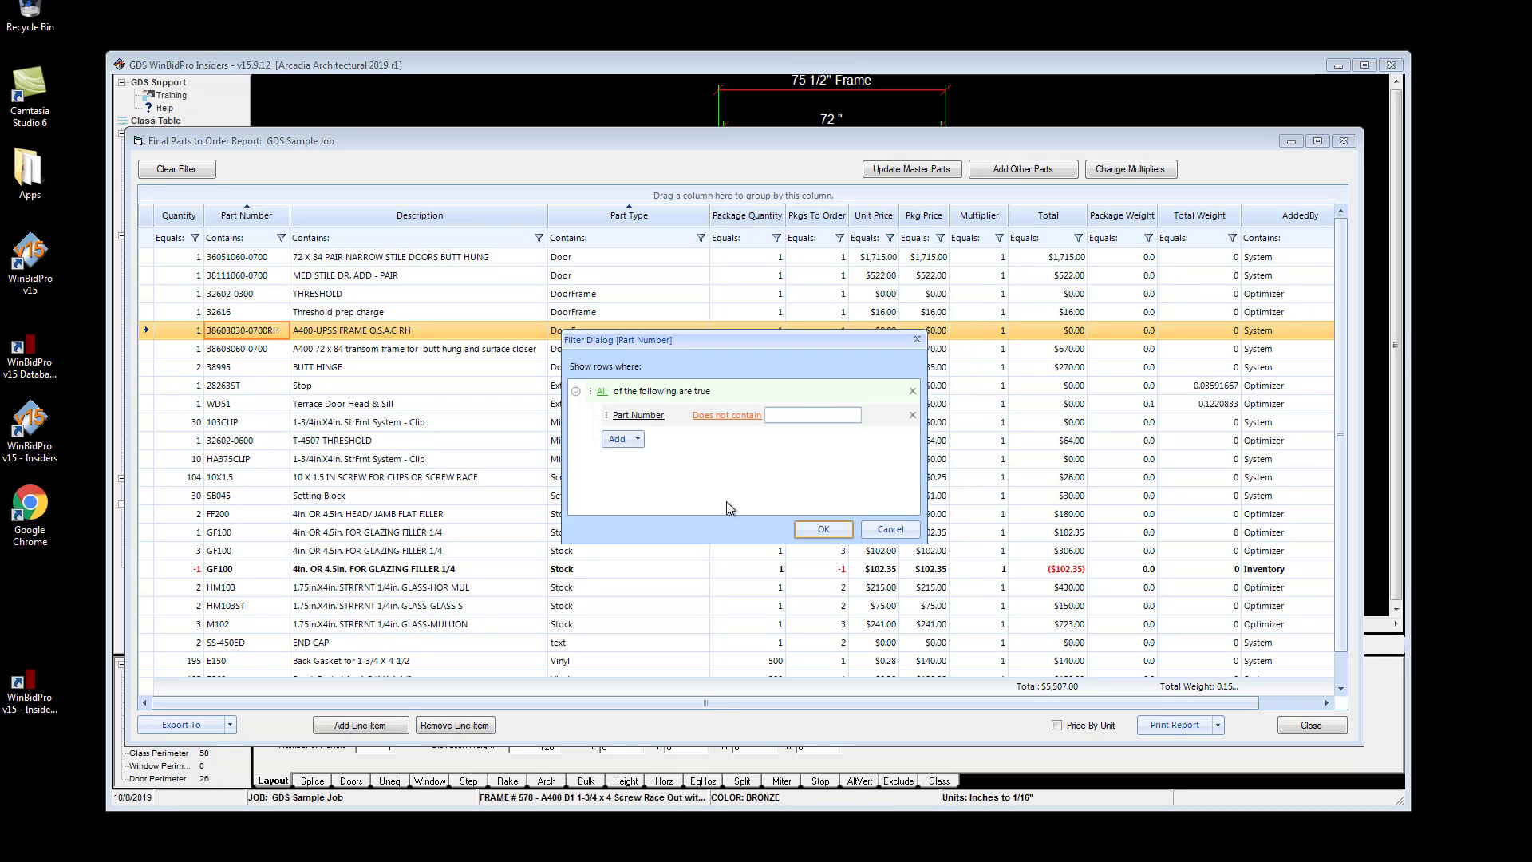
text(gf100)
Add a second expression, Part Number Does not contain ff200, to the custom filter and apply it.
click(632, 442)
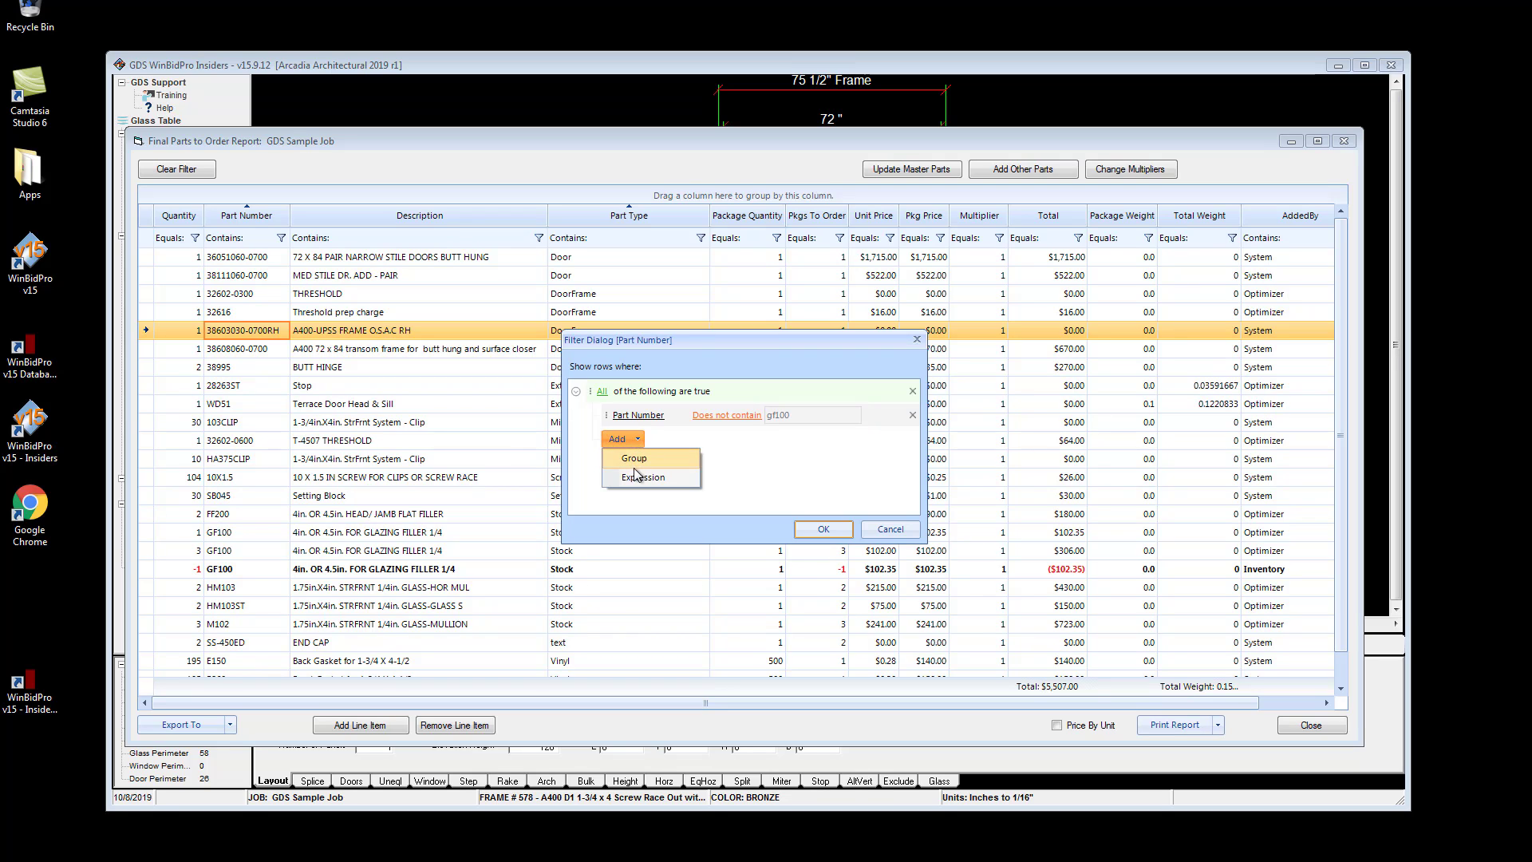
click(640, 476)
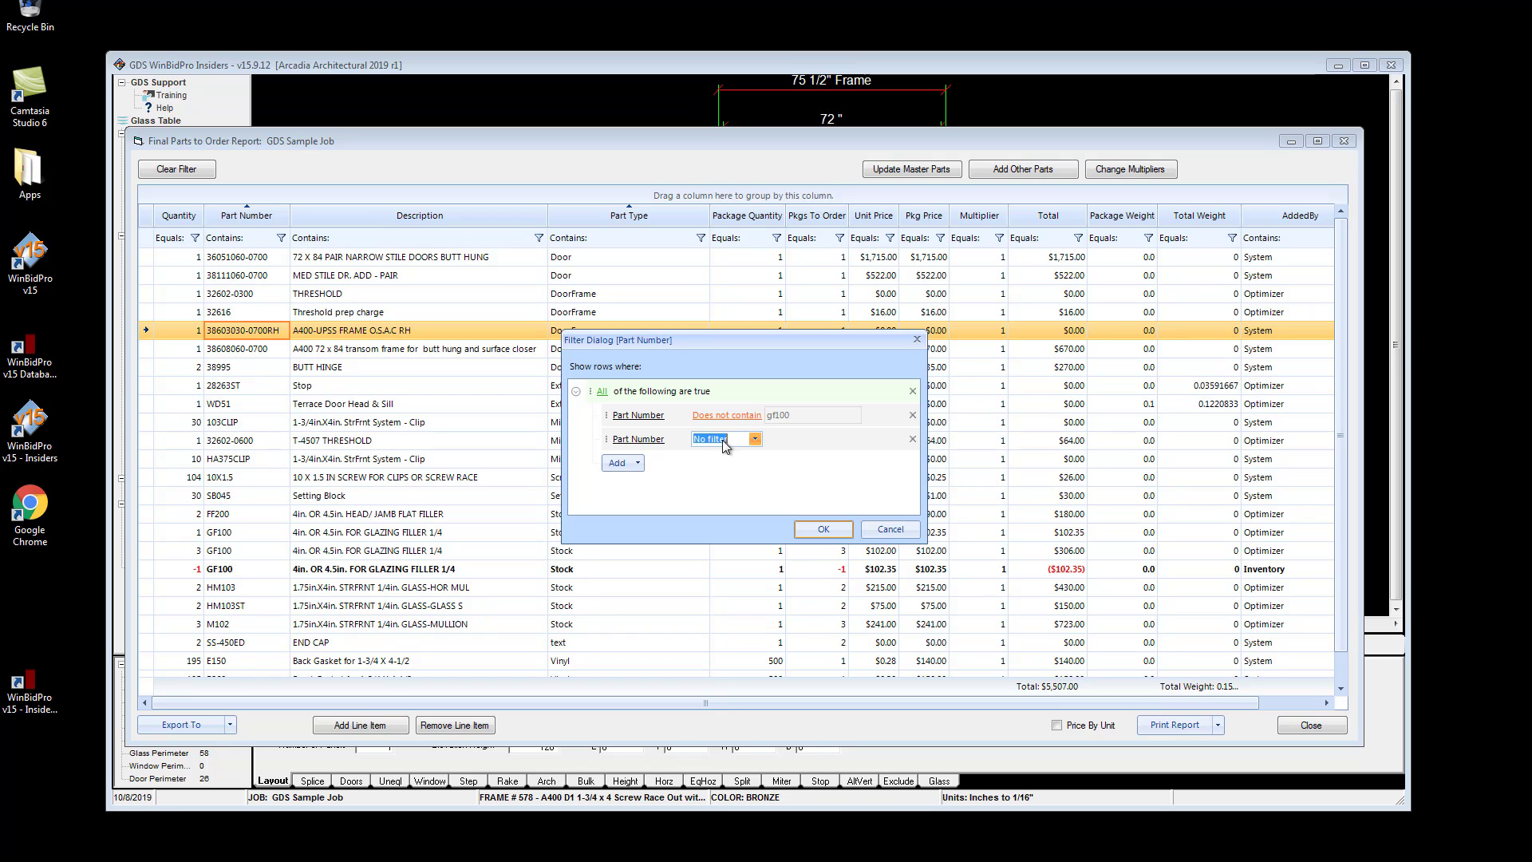
click(754, 438)
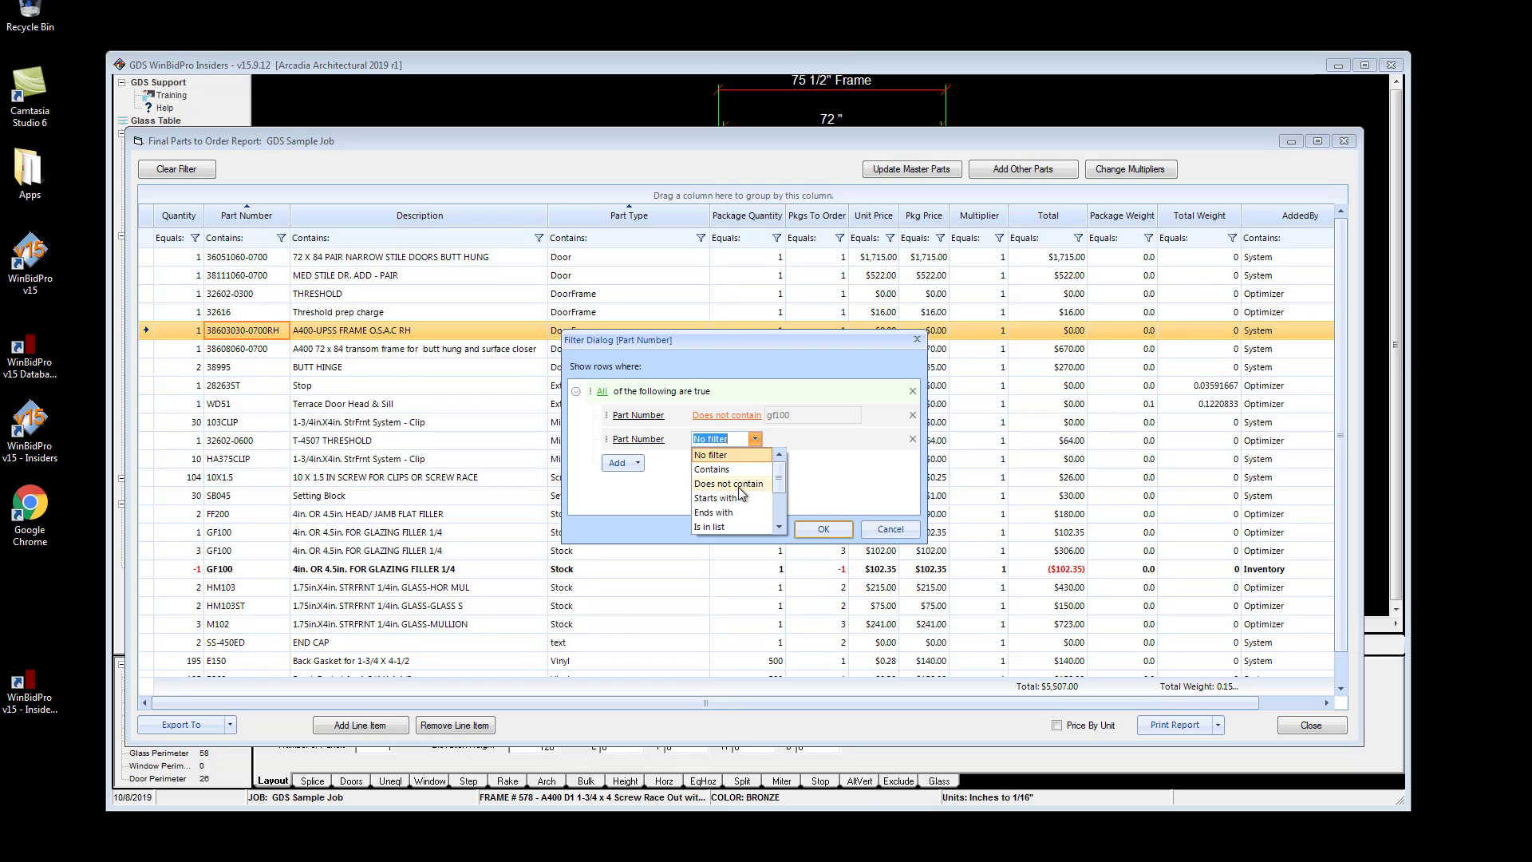
click(741, 484)
click(798, 441)
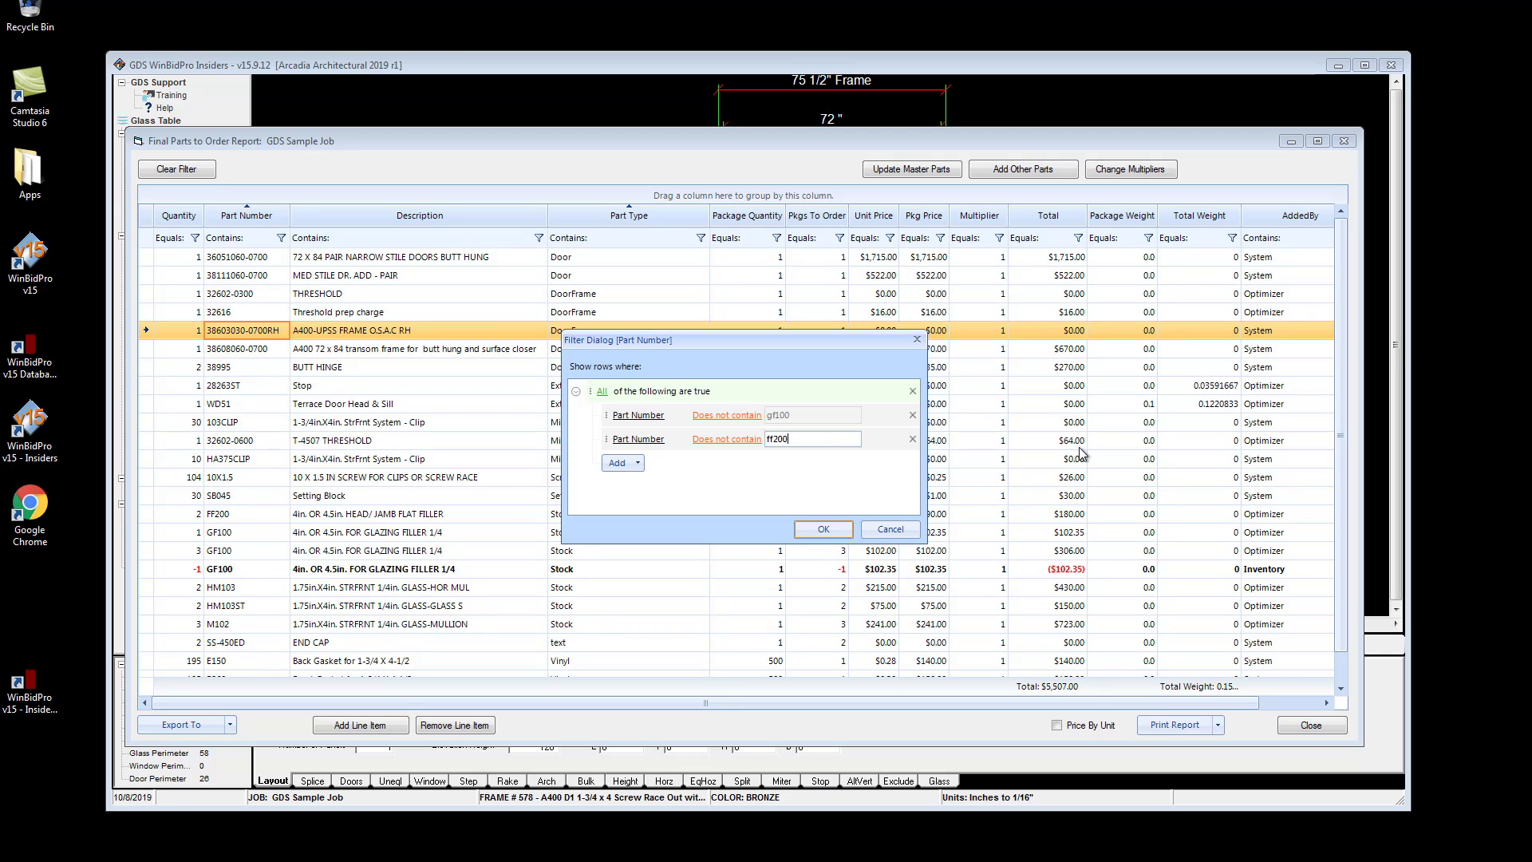
click(838, 534)
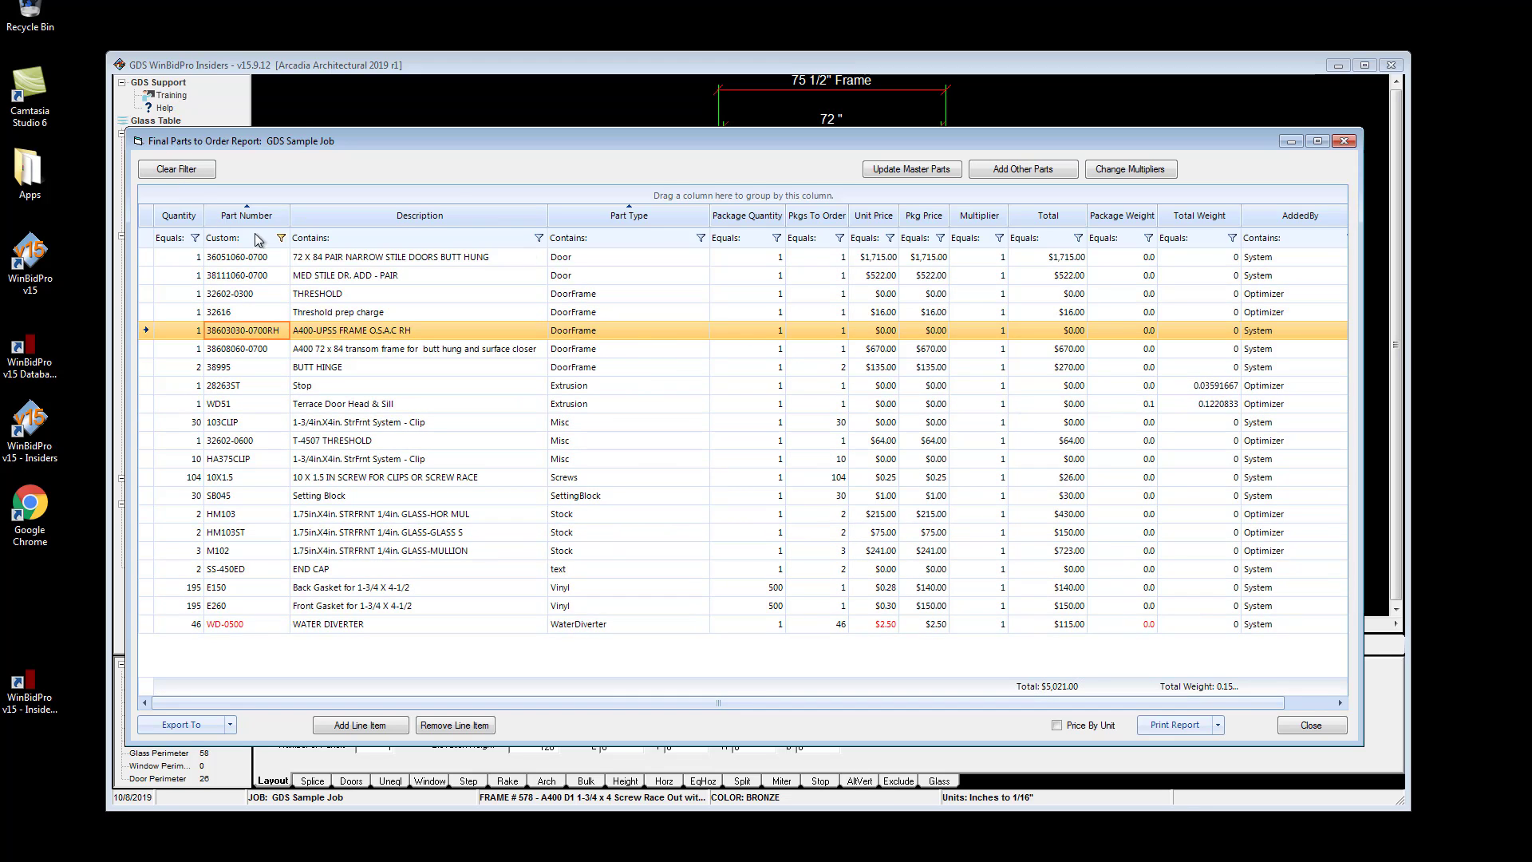
Filter the Part Type column by Door in addition to the custom Part Number filter.
click(633, 241)
text(Door)
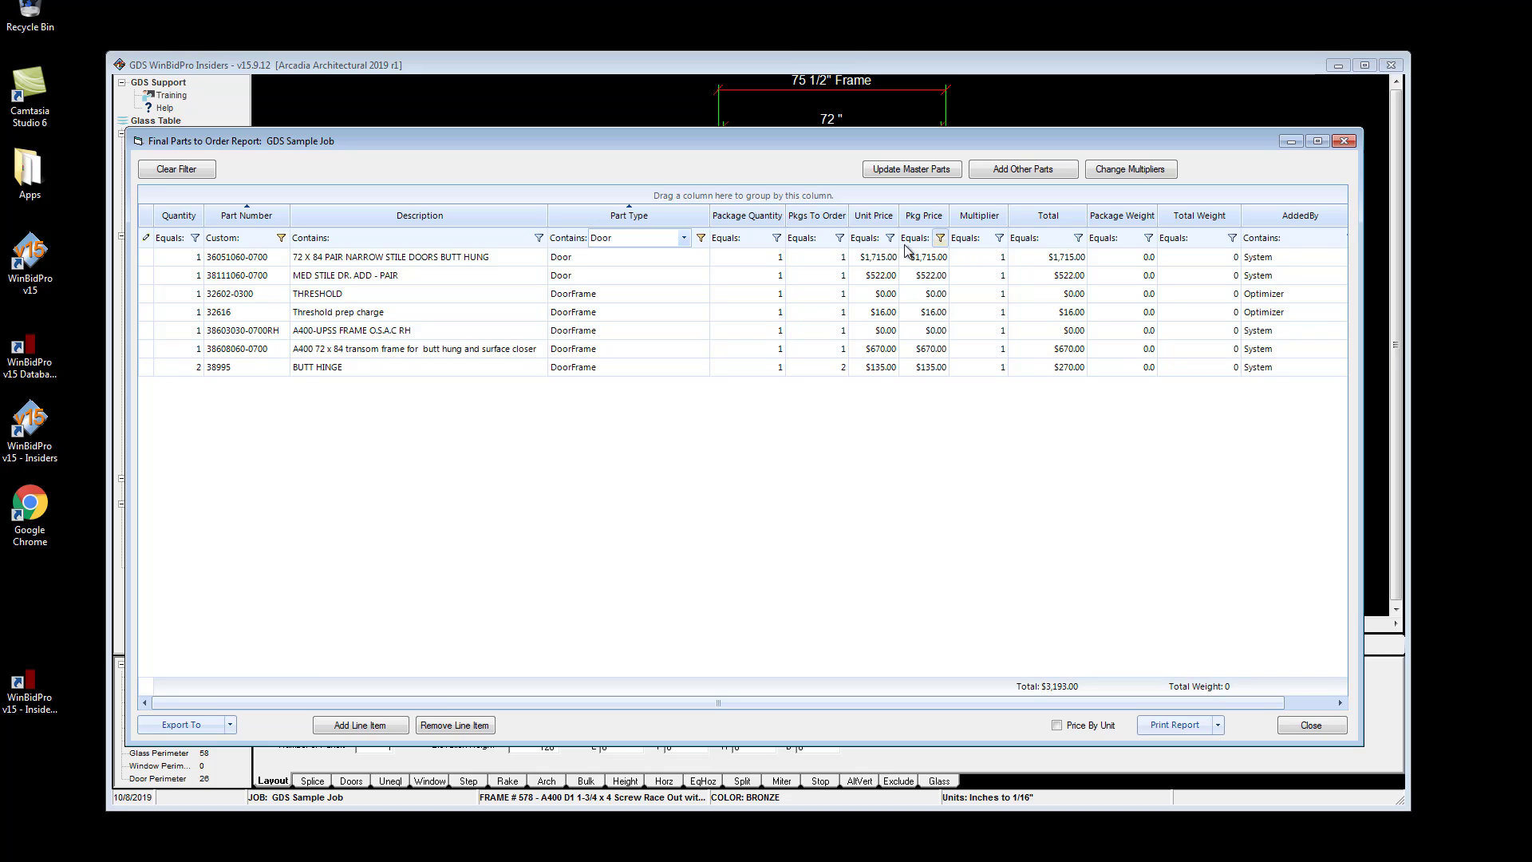
Switch the Part Number filter from Custom back to Contains and clear all filters from the report.
click(224, 237)
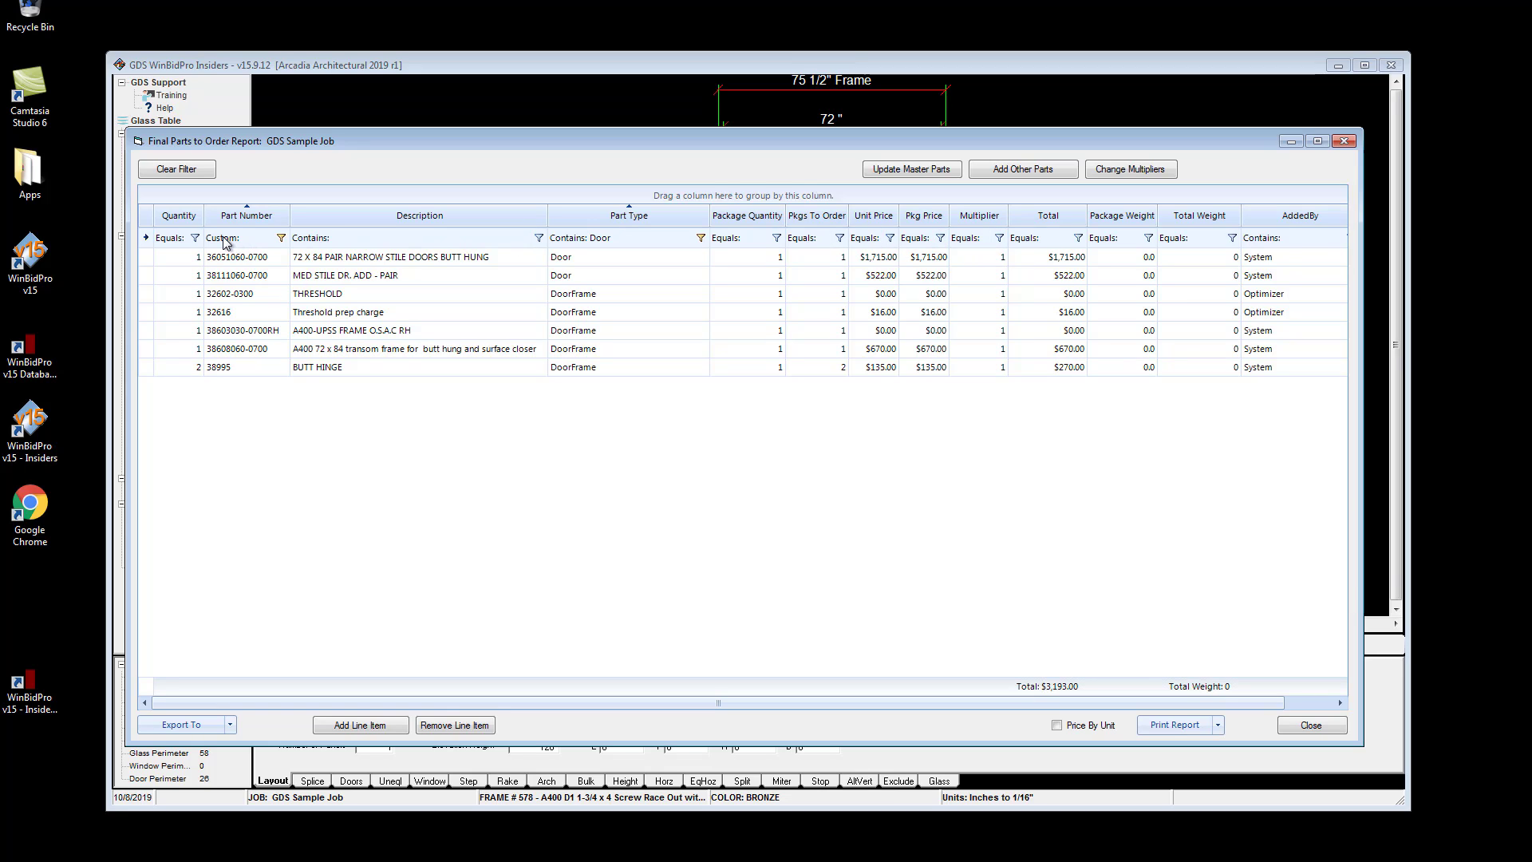
click(282, 238)
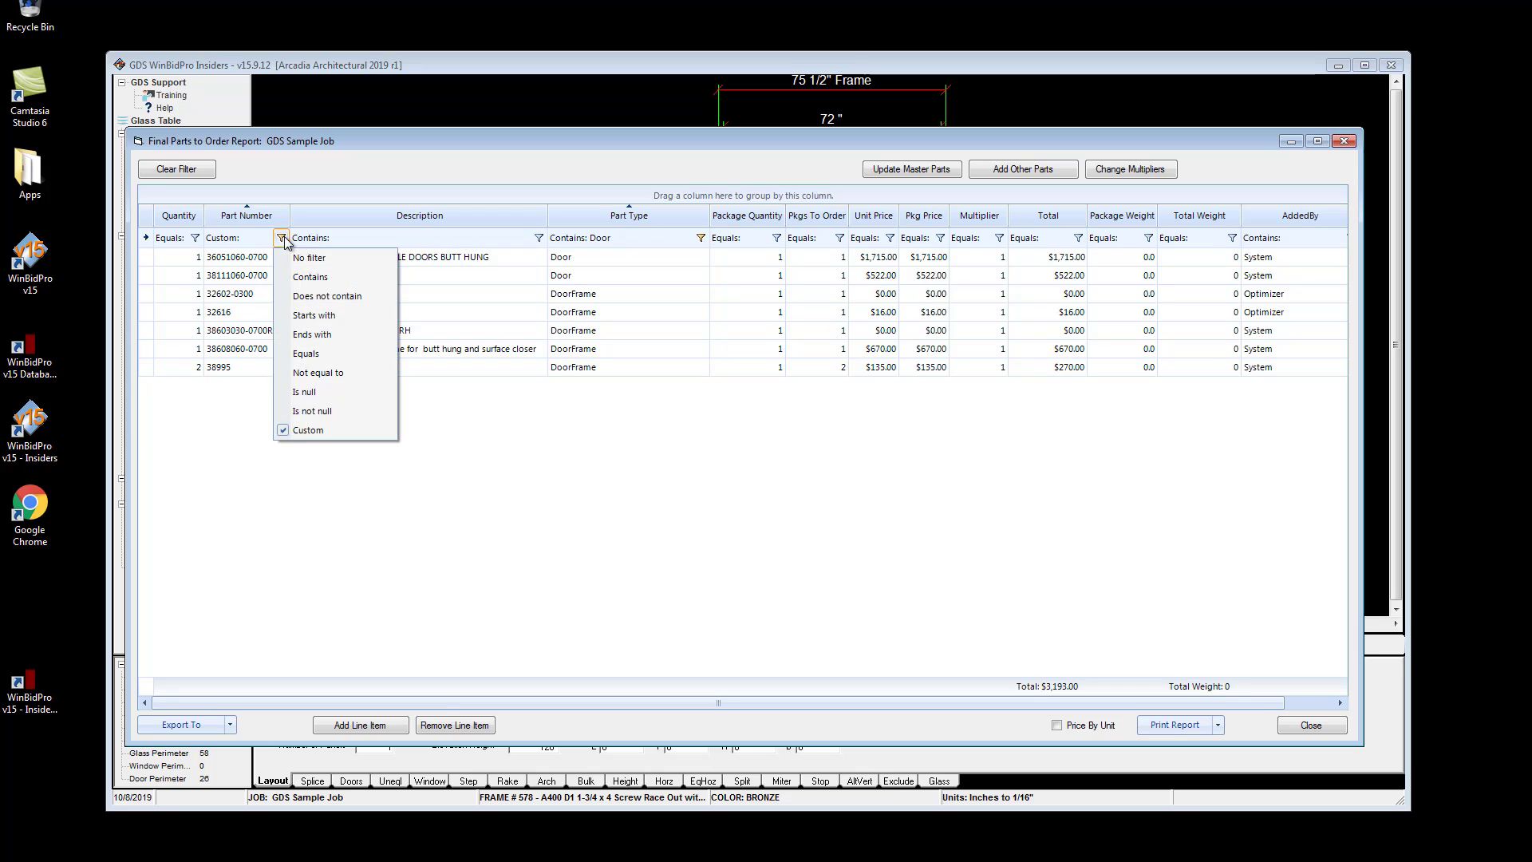
click(291, 276)
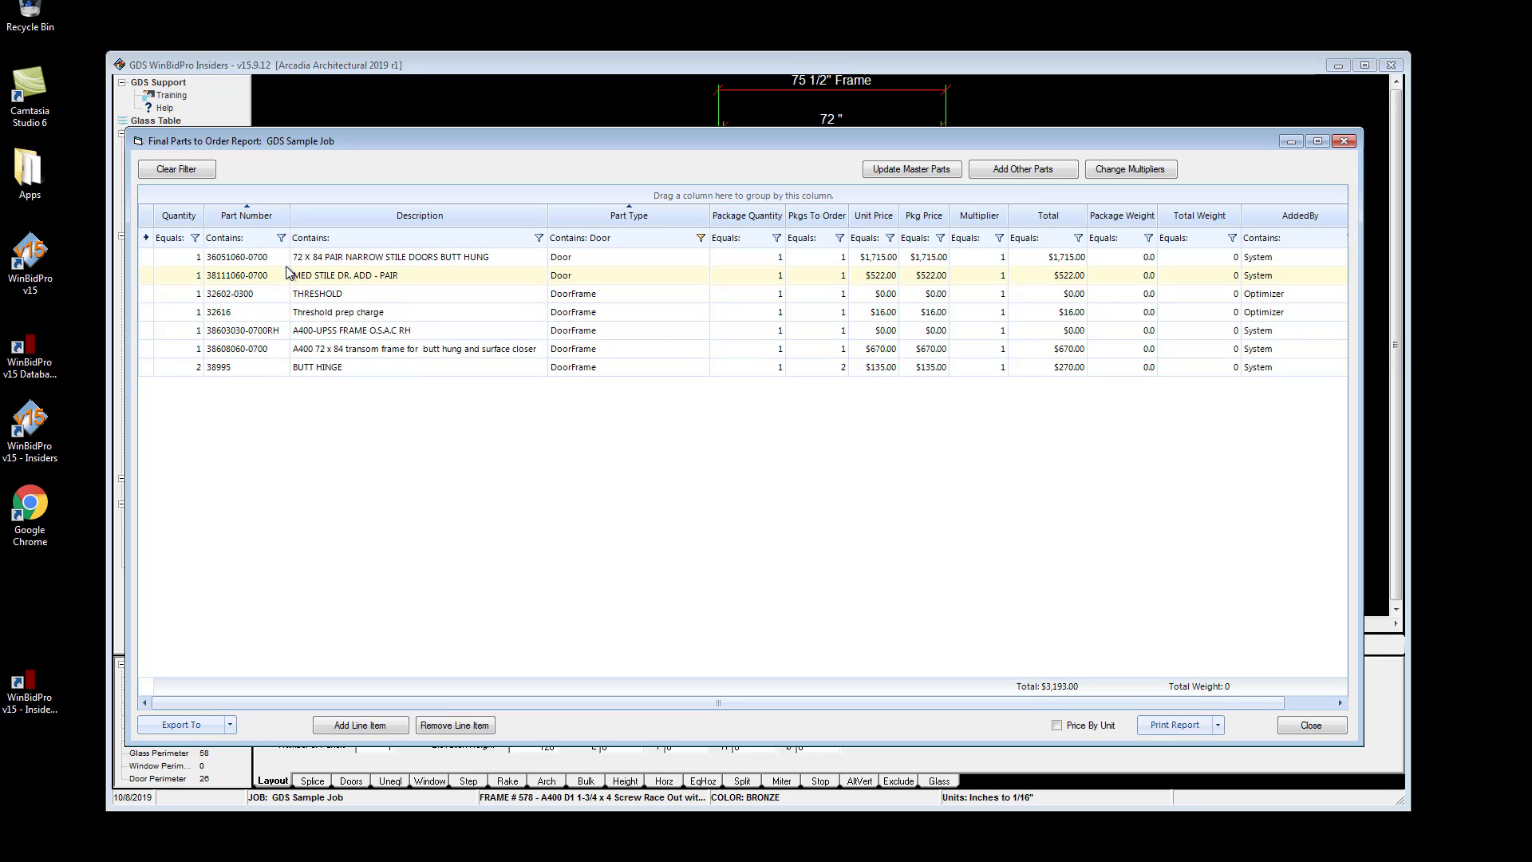
click(248, 241)
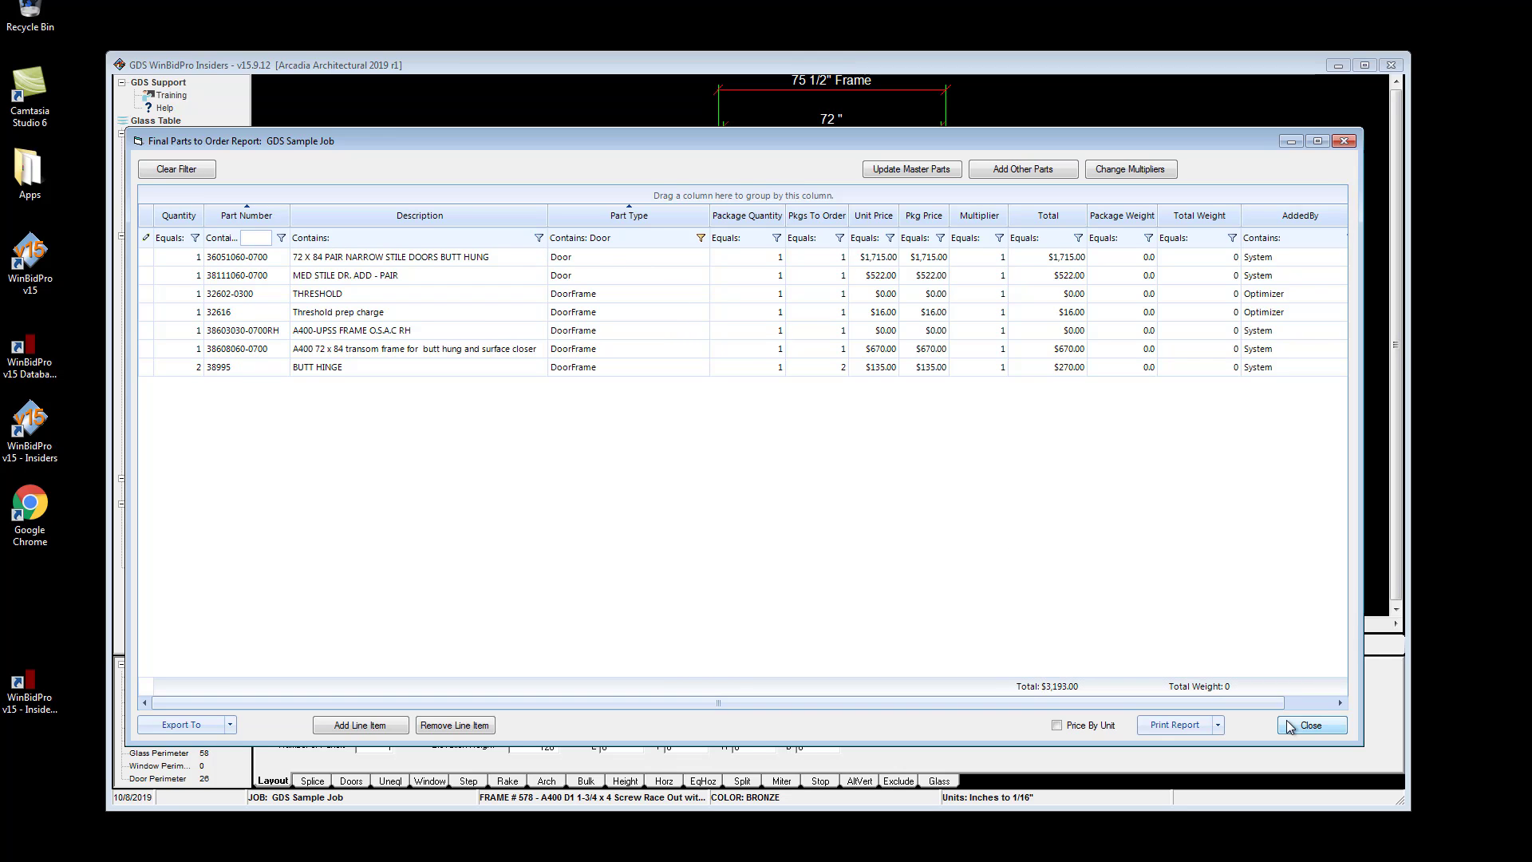
click(162, 171)
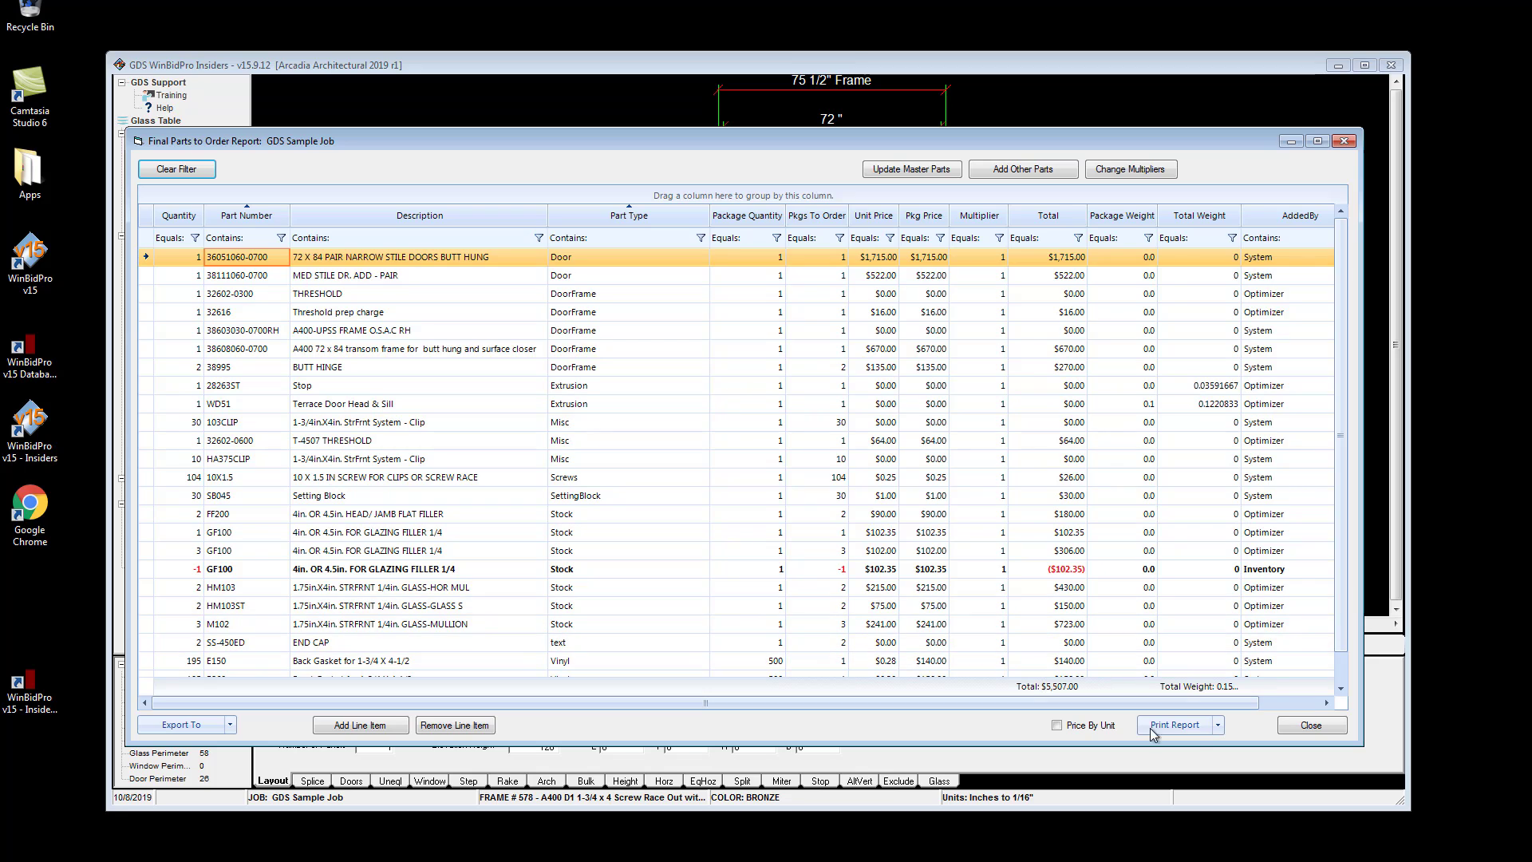